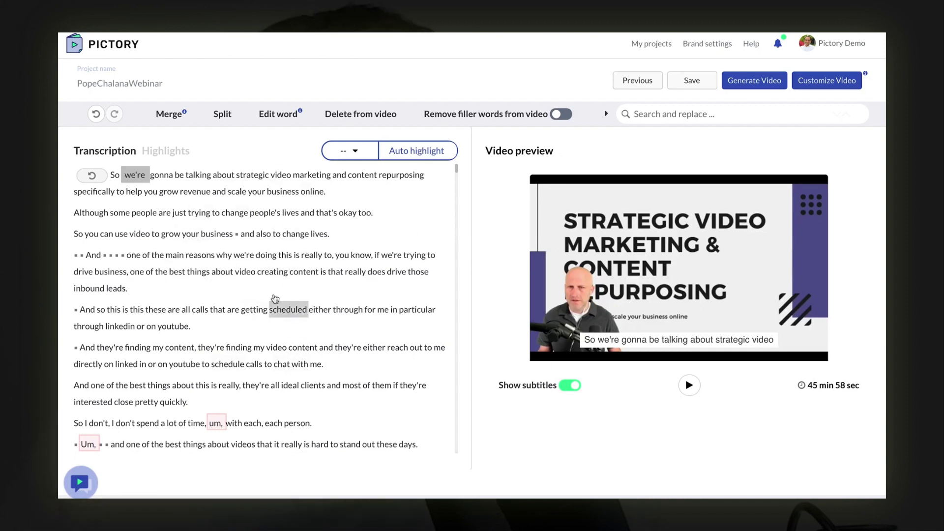
# Auto-highlight the top 5% of the webinar transcript and select the social media passage.
pyautogui.click(416, 151)
pyautogui.scroll(-10, 226, 282)
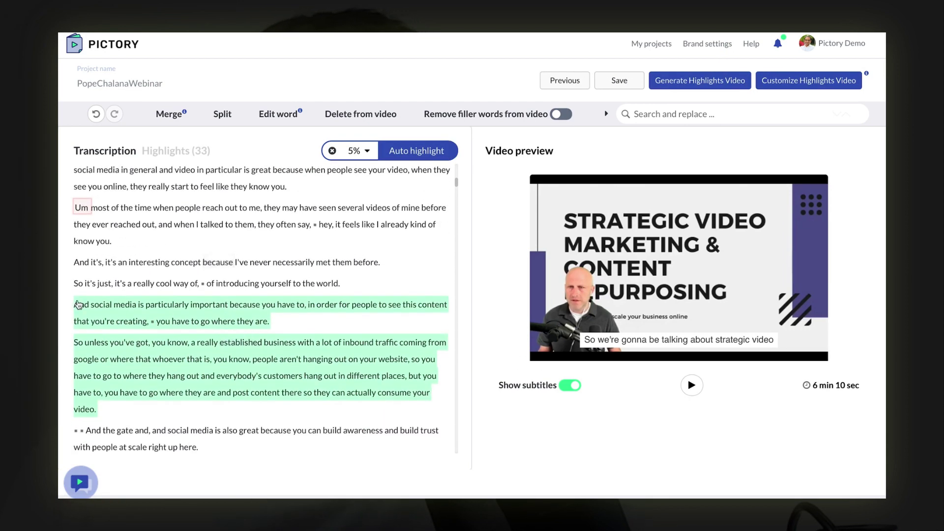
pyautogui.moveTo(78, 304); pyautogui.dragTo(271, 324)
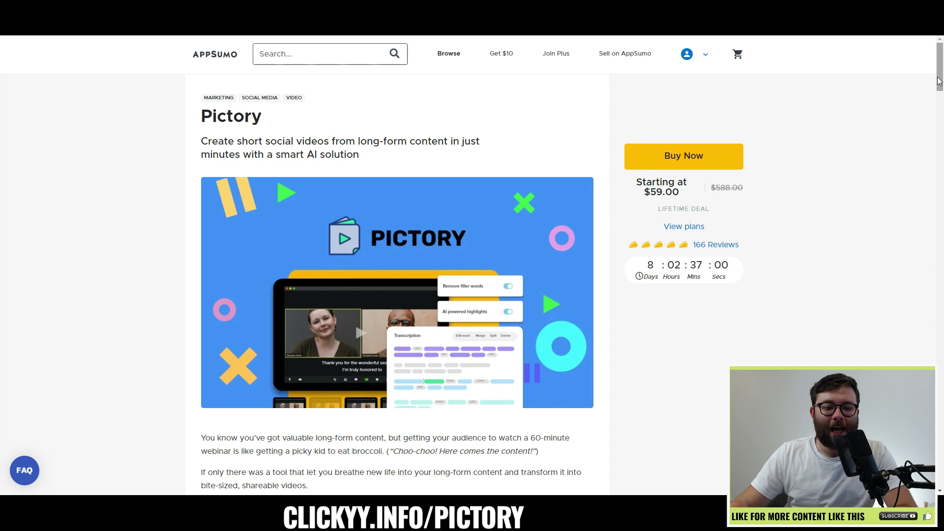
# Scroll through the Pictory deal's Plans and Features, marking the lifetime access terms.
pyautogui.moveTo(940, 82); pyautogui.dragTo(940, 97)
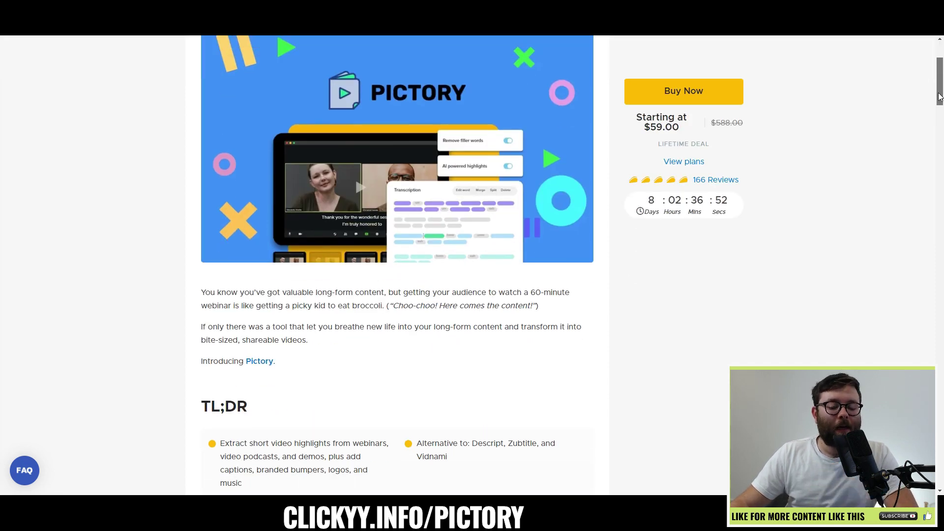
pyautogui.scroll(-1, 939, 97)
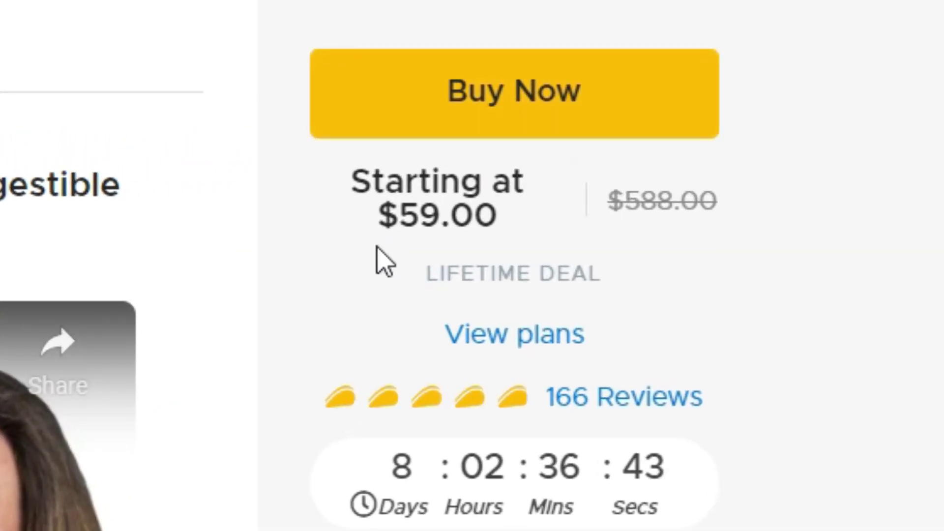
pyautogui.moveTo(377, 215); pyautogui.dragTo(506, 222)
pyautogui.scroll(-1, 506, 221)
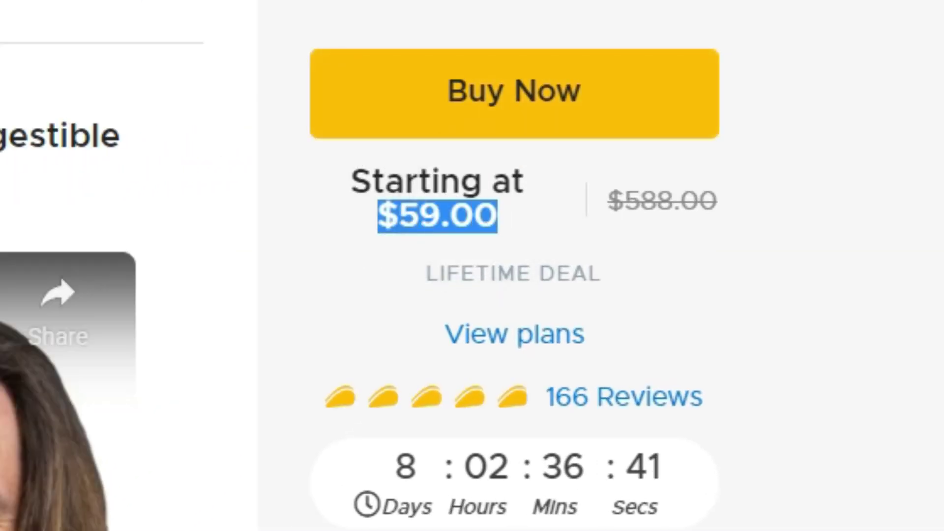
pyautogui.scroll(-15, 506, 222)
pyautogui.moveTo(188, 78); pyautogui.dragTo(502, 95)
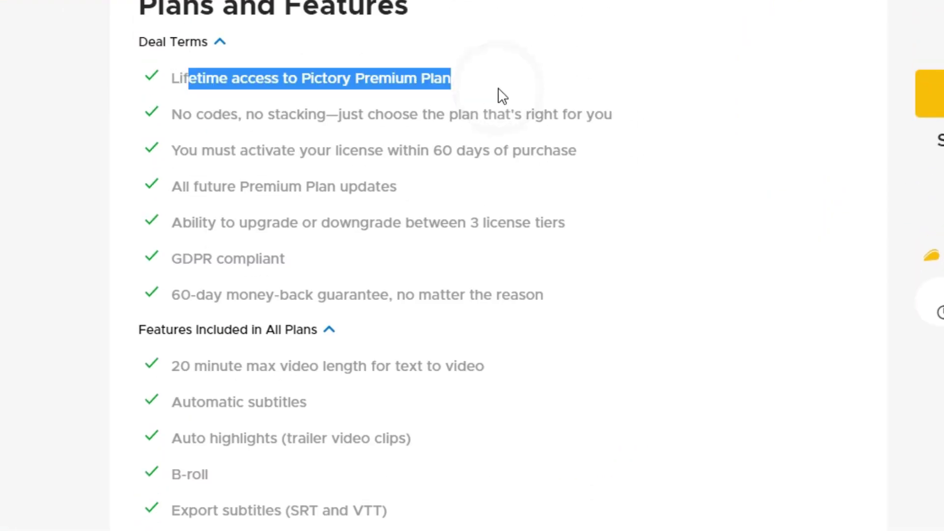
pyautogui.scroll(-5, 476, 105)
pyautogui.moveTo(180, 95); pyautogui.dragTo(454, 109)
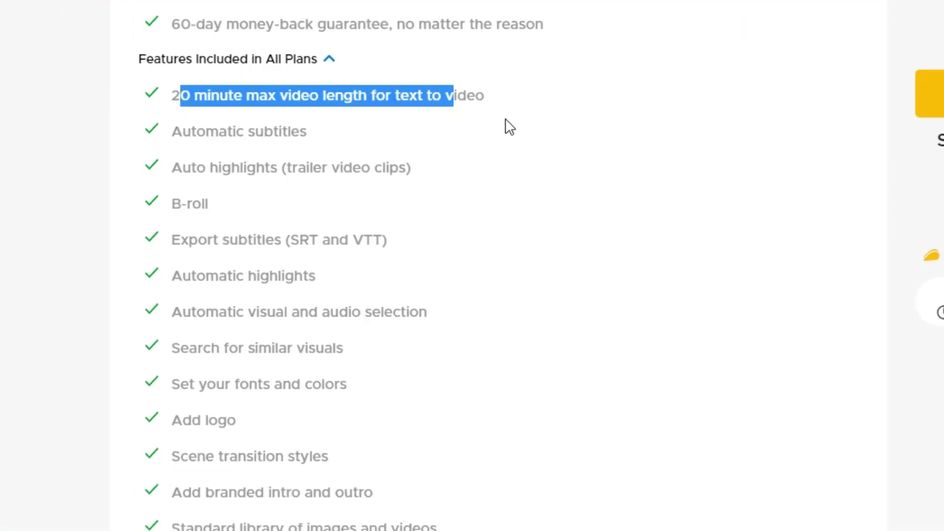
pyautogui.click(278, 129)
pyautogui.moveTo(191, 132); pyautogui.dragTo(259, 313)
pyautogui.scroll(-2, 263, 290)
pyautogui.click(263, 290)
pyautogui.scroll(-4, 264, 290)
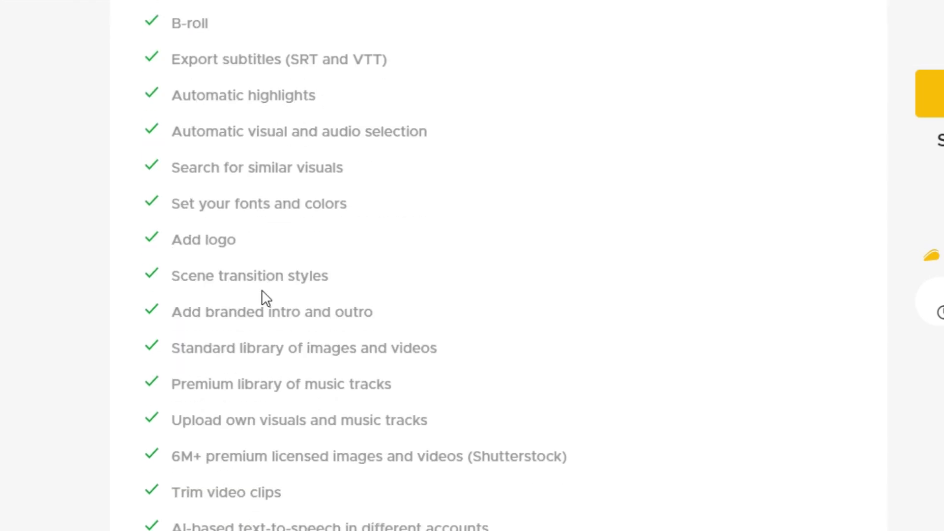
pyautogui.moveTo(192, 366); pyautogui.dragTo(232, 377)
pyautogui.click(223, 369)
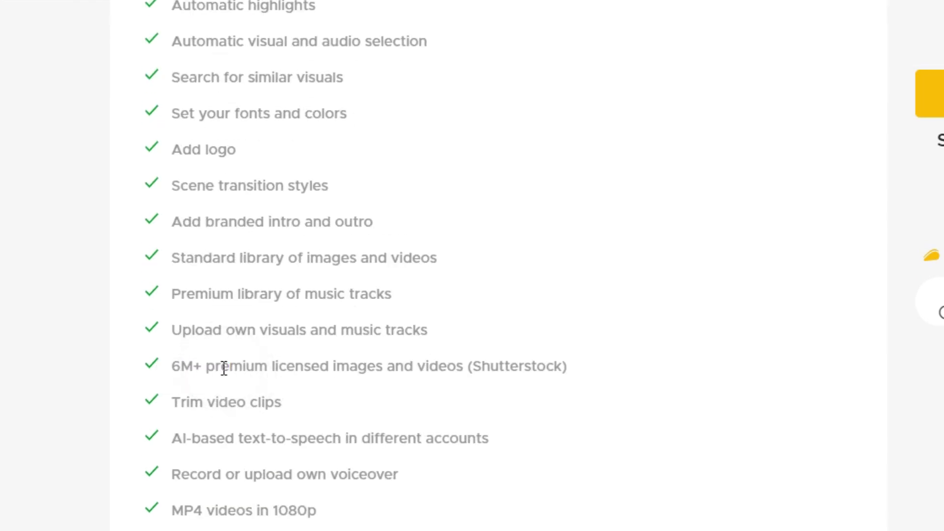
# Review the license tiers, marking Tier 2's monthly projects and Tier 3's unlimited projects at $259.00.
pyautogui.click(523, 375)
pyautogui.moveTo(531, 376); pyautogui.dragTo(392, 474)
pyautogui.scroll(-10, 459, 204)
pyautogui.moveTo(441, 138); pyautogui.dragTo(584, 134)
pyautogui.moveTo(418, 310); pyautogui.dragTo(816, 311)
pyautogui.click(519, 327)
pyautogui.moveTo(436, 310); pyautogui.dragTo(530, 305)
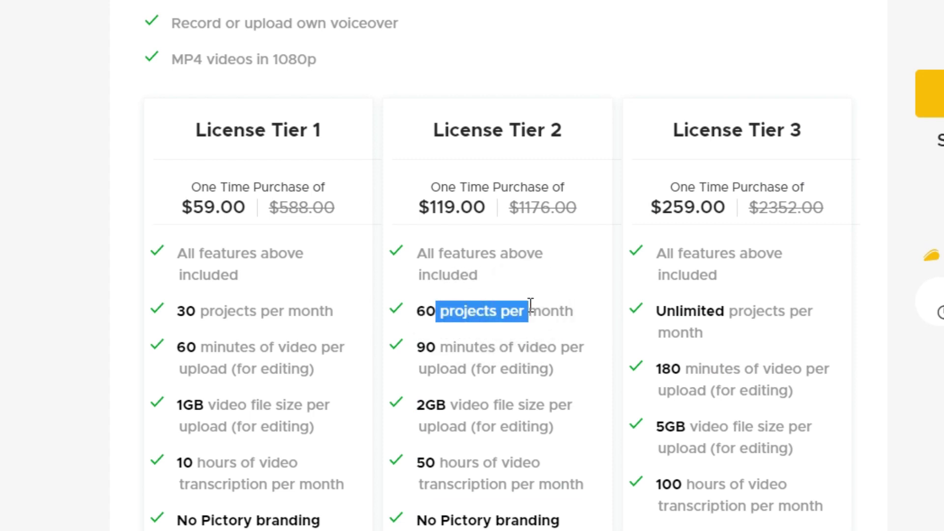
pyautogui.click(530, 305)
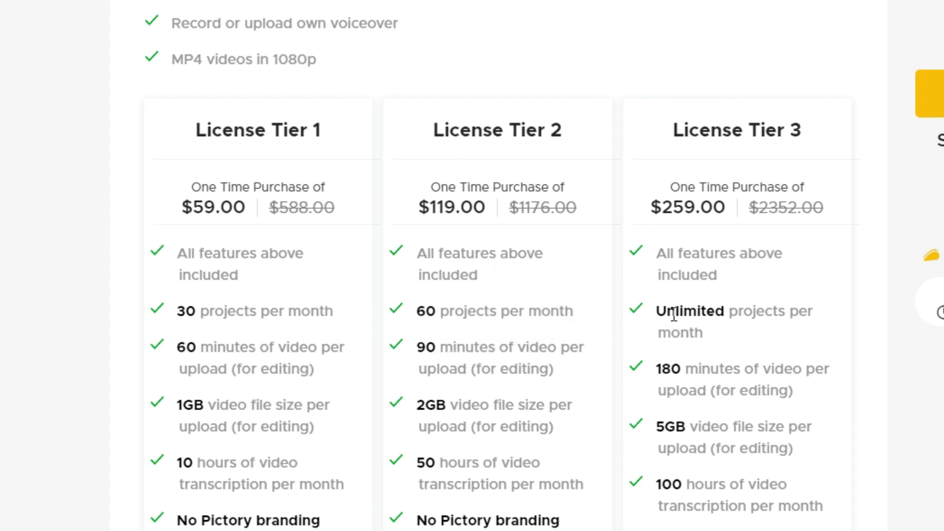
pyautogui.moveTo(673, 314); pyautogui.dragTo(709, 316)
pyautogui.click(776, 329)
pyautogui.moveTo(663, 206); pyautogui.dragTo(728, 214)
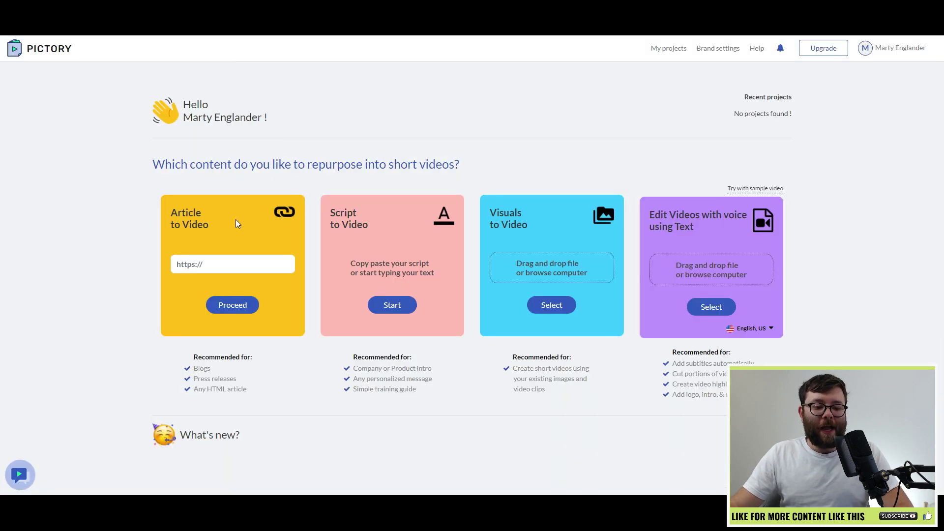
# Paste the 'eight-tips-for-healthy-eating' article URL into the Article to Video field.
pyautogui.hotkey('ctrl', 'v')
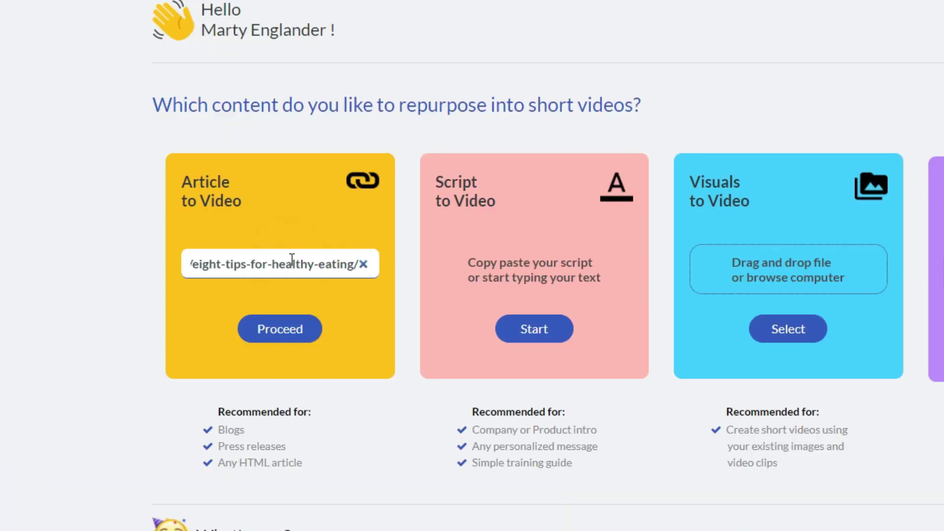
pyautogui.click(300, 338)
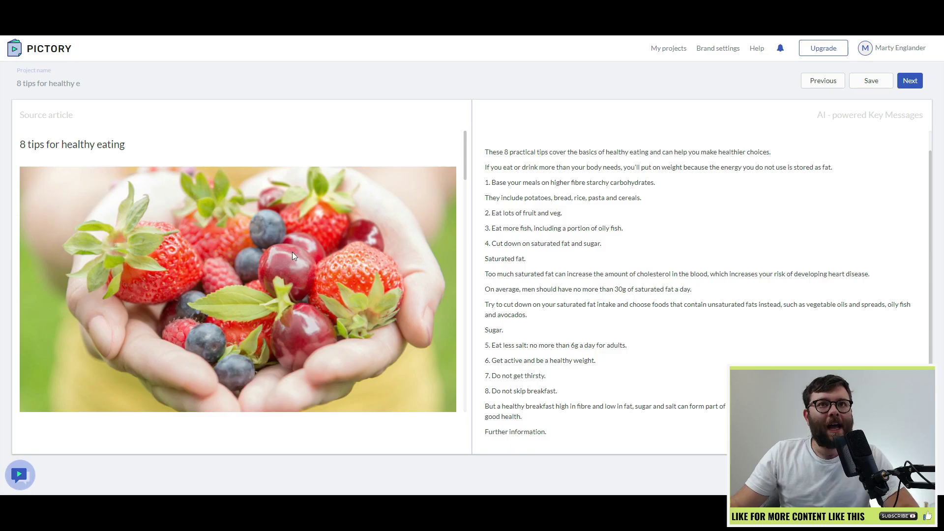
pyautogui.scroll(-10, 271, 179)
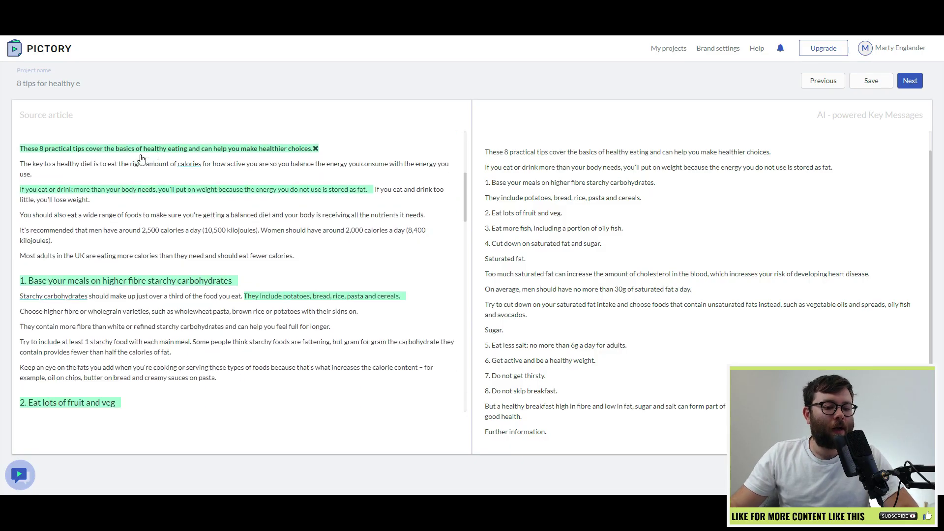
pyautogui.scroll(-15, 259, 258)
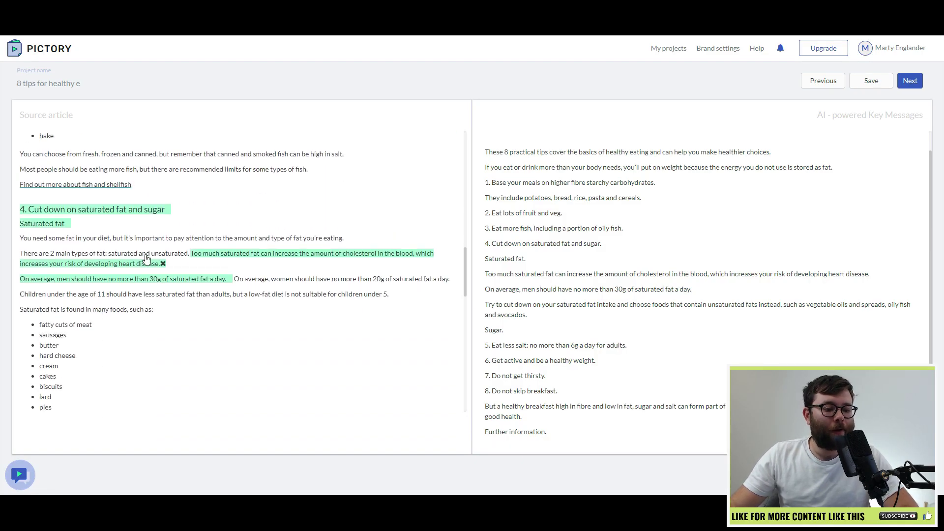
pyautogui.scroll(-10, 192, 259)
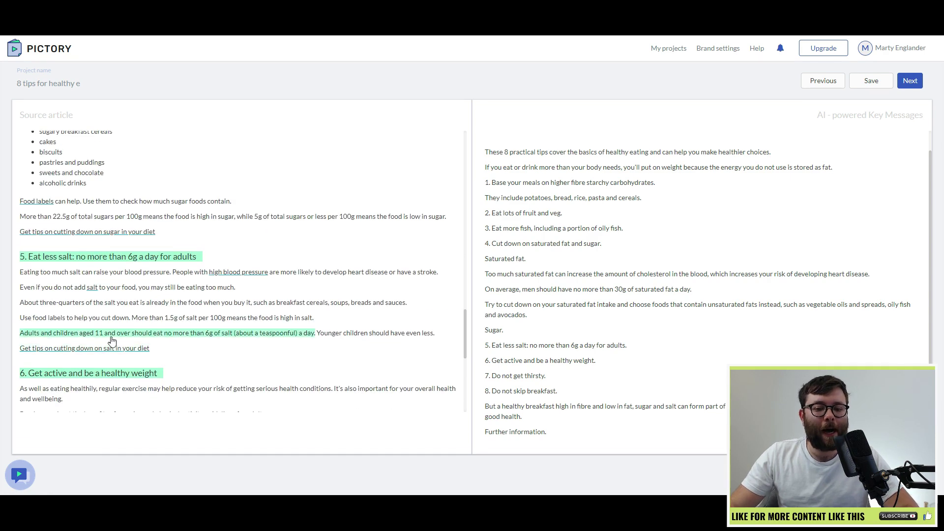
pyautogui.scroll(1, 522, 219)
pyautogui.scroll(-1, 546, 217)
pyautogui.scroll(1, 551, 231)
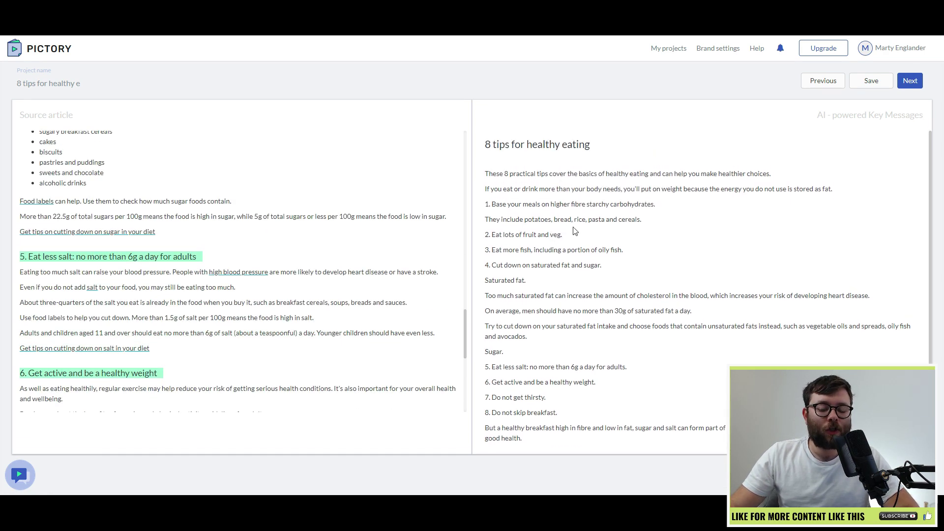
pyautogui.scroll(-1, 551, 250)
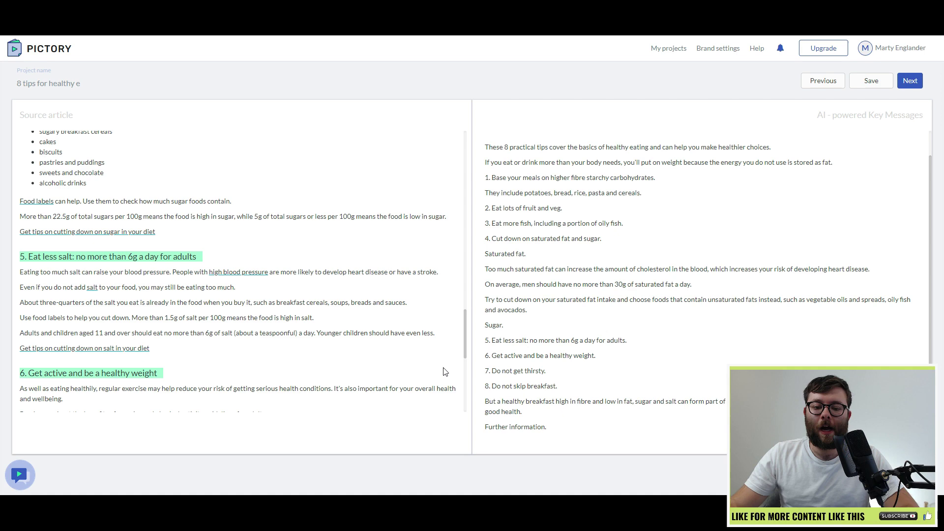
pyautogui.scroll(6, 217, 258)
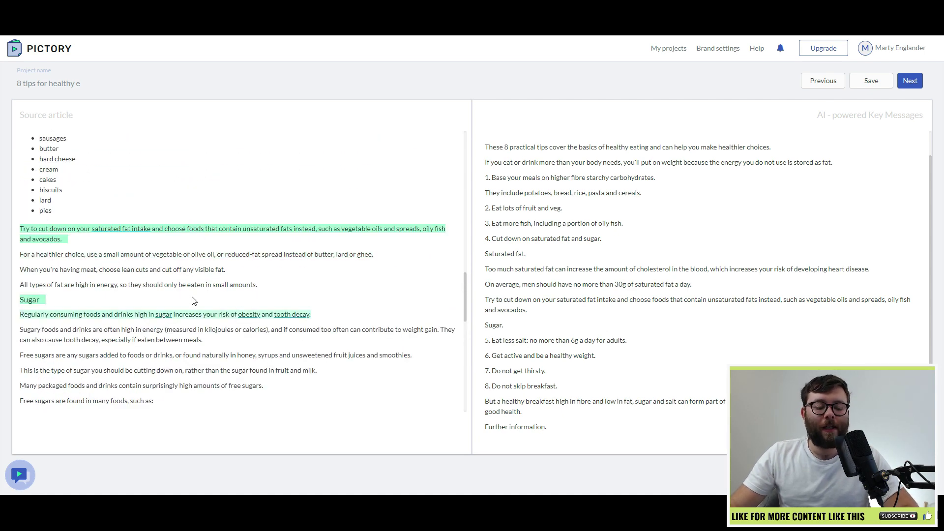
pyautogui.click(213, 237)
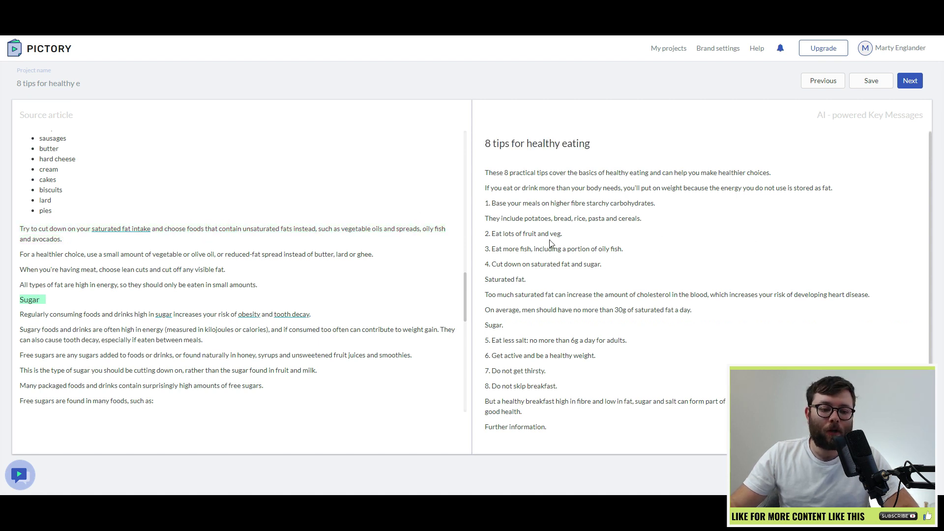
pyautogui.click(348, 232)
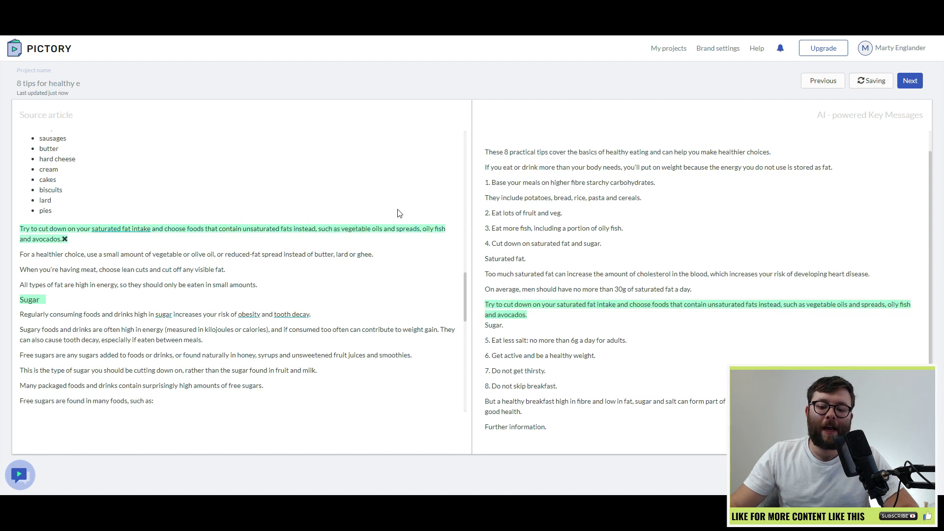
pyautogui.scroll(1, 894, 180)
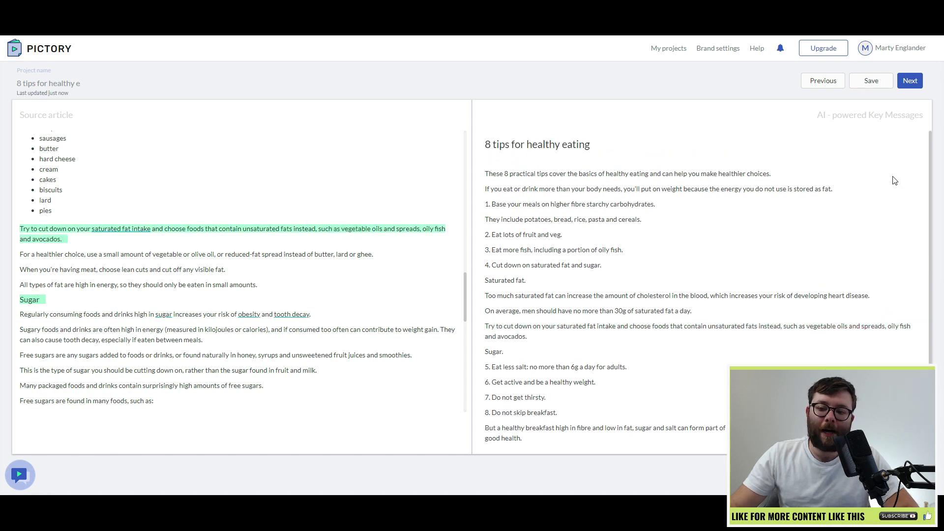
pyautogui.click(911, 82)
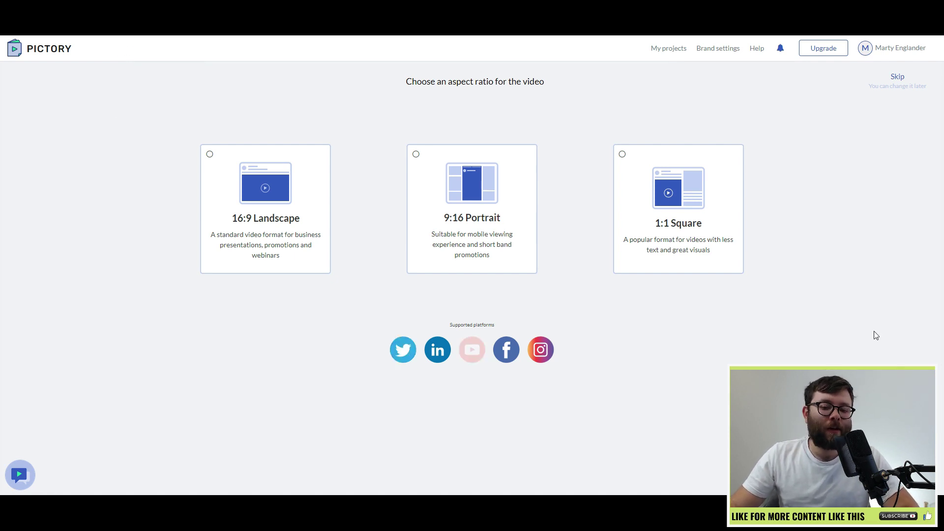
pyautogui.click(294, 255)
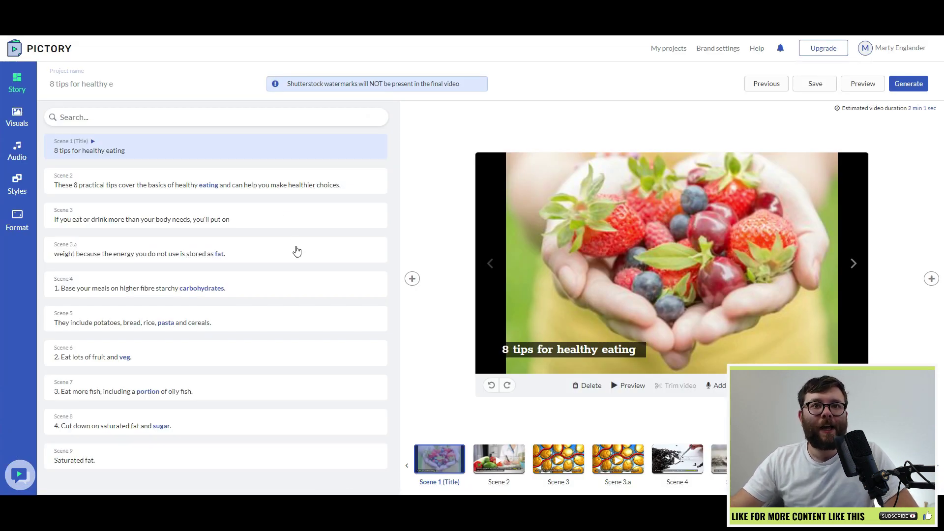
pyautogui.click(853, 265)
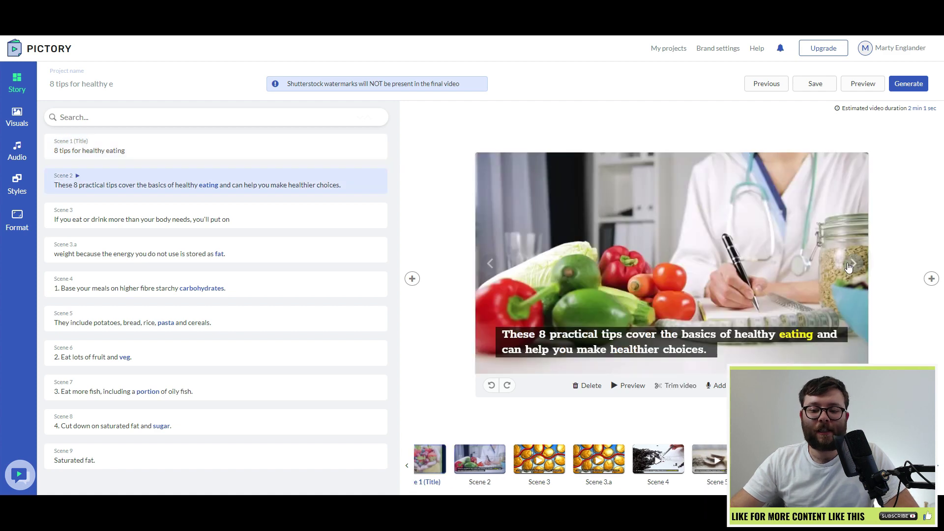
pyautogui.click(854, 265)
pyautogui.click(854, 267)
pyautogui.click(855, 265)
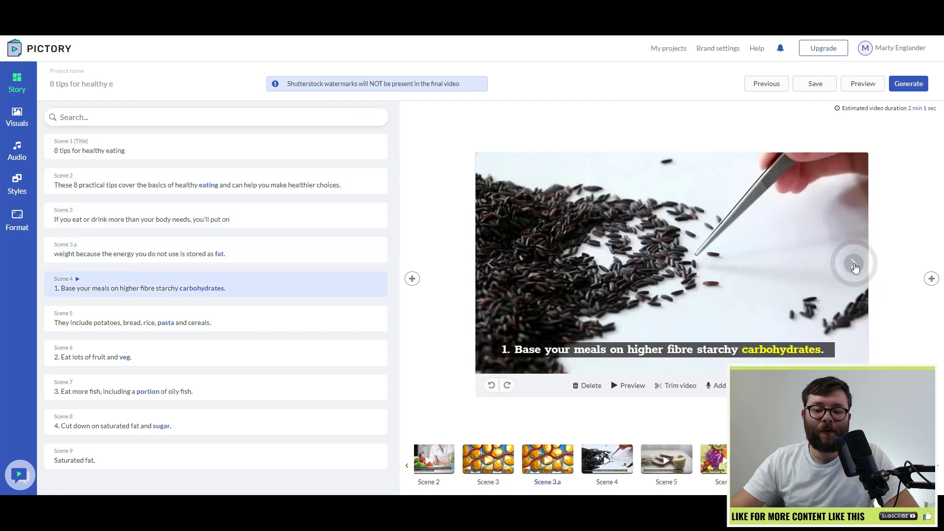
pyautogui.click(854, 265)
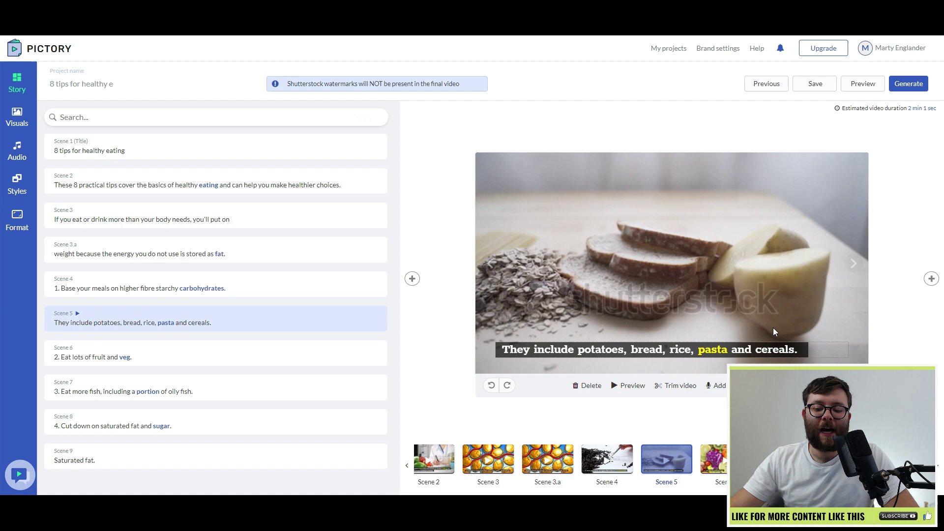
pyautogui.click(854, 266)
pyautogui.click(855, 265)
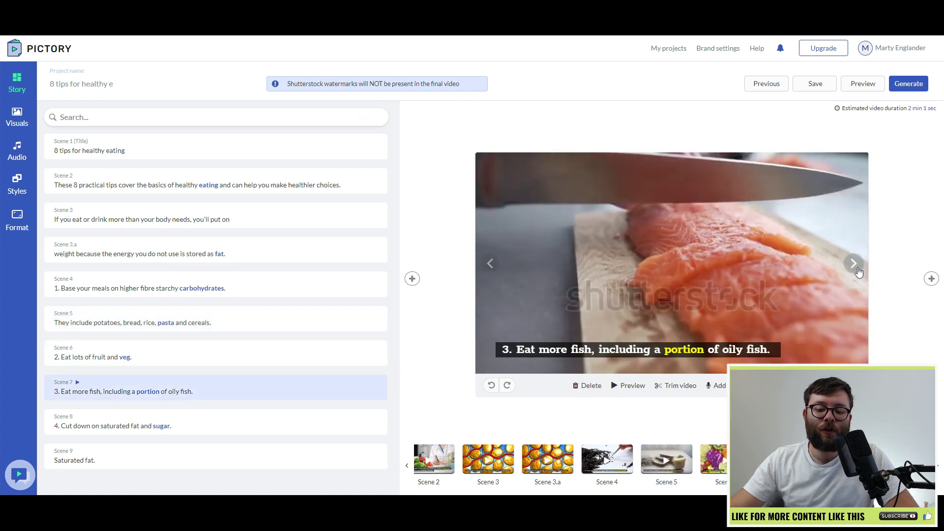
pyautogui.click(855, 266)
pyautogui.click(855, 265)
pyautogui.click(855, 267)
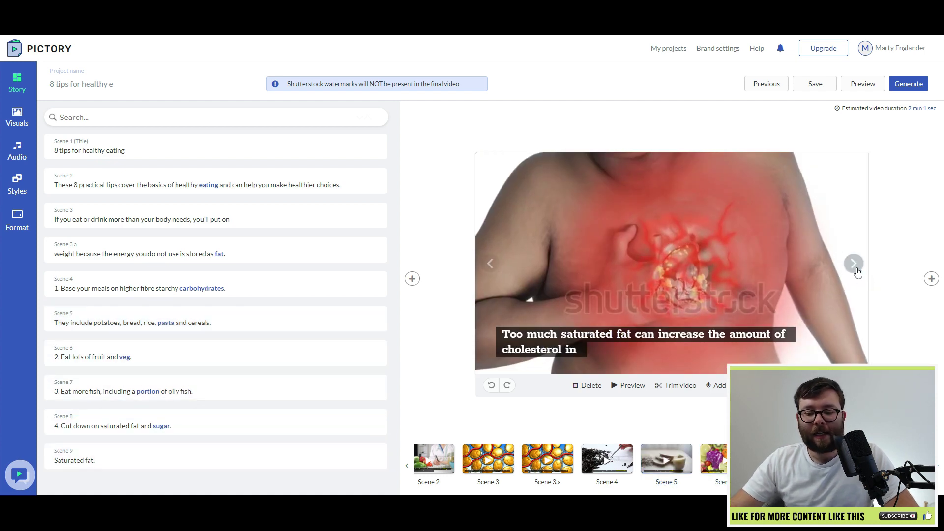
pyautogui.click(855, 268)
pyautogui.click(855, 267)
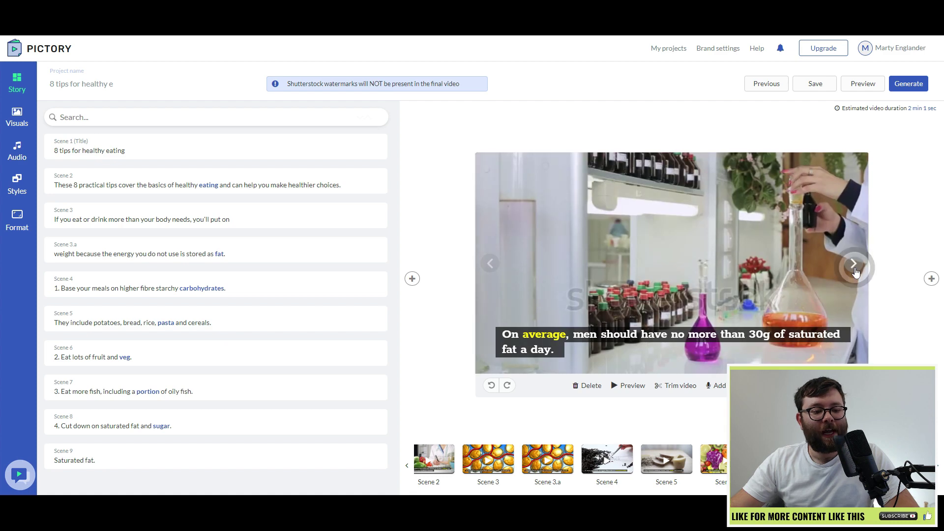
pyautogui.click(855, 268)
pyautogui.click(491, 267)
pyautogui.click(493, 269)
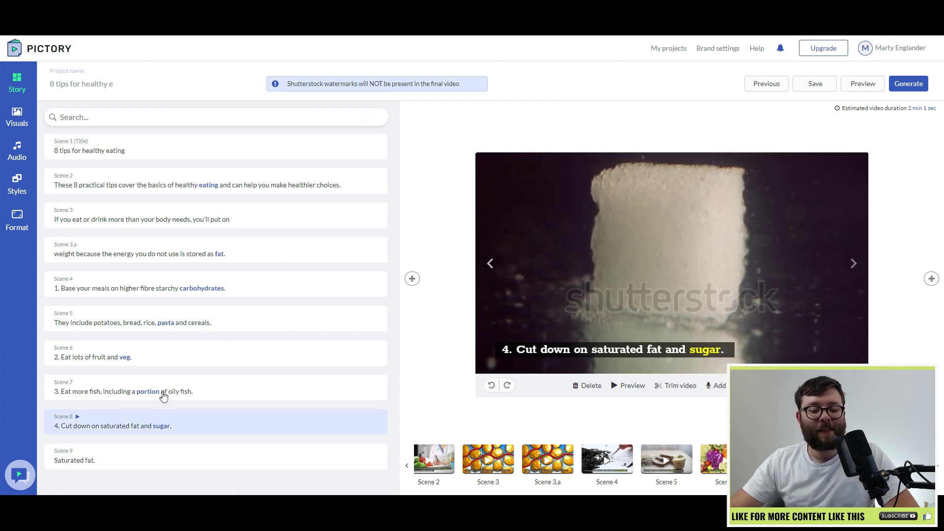
pyautogui.click(492, 267)
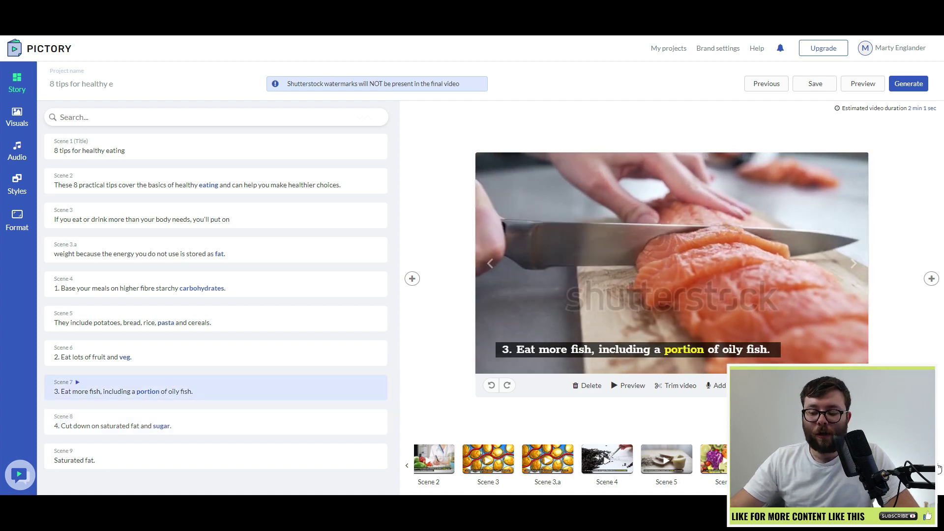
pyautogui.hscroll(5, 714, 468)
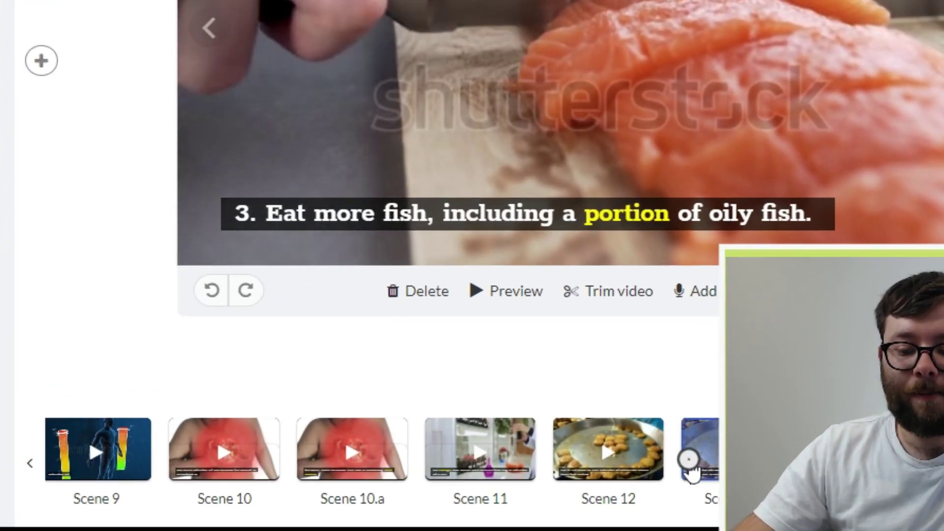
pyautogui.click(607, 464)
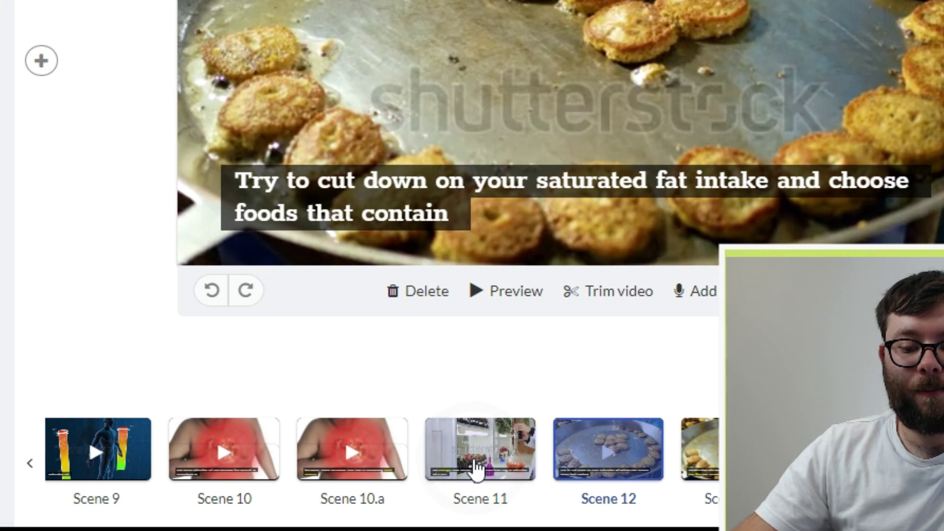
pyautogui.click(481, 465)
pyautogui.click(356, 464)
pyautogui.click(571, 462)
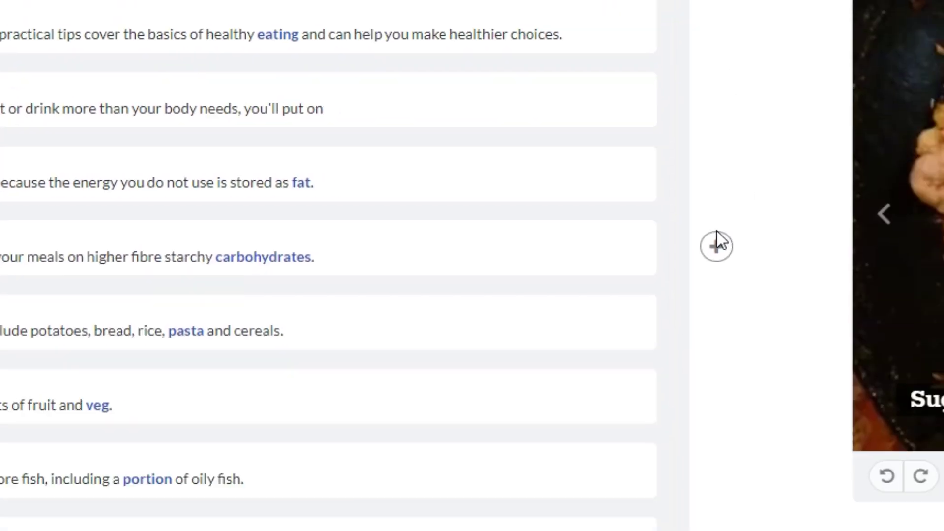
# Insert a blank scene into the storyboard with a solid green texture background.
pyautogui.click(891, 521)
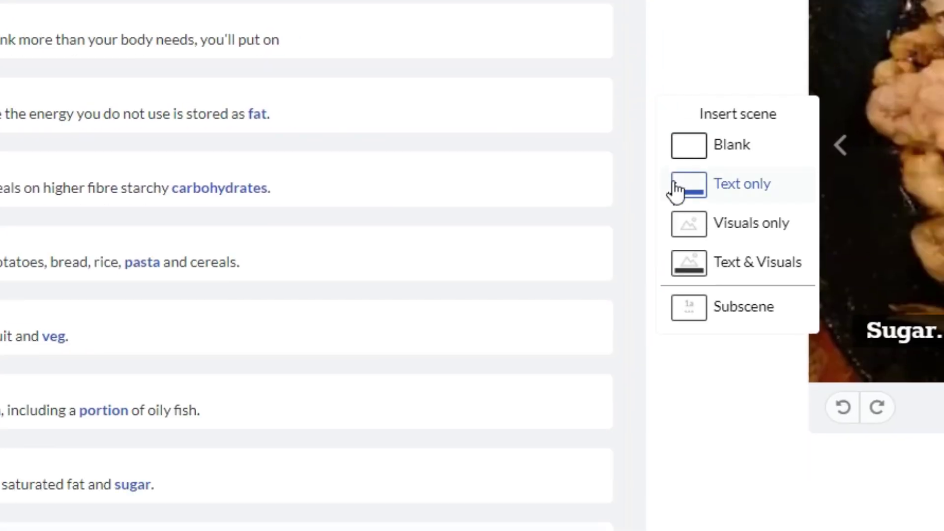
pyautogui.click(736, 154)
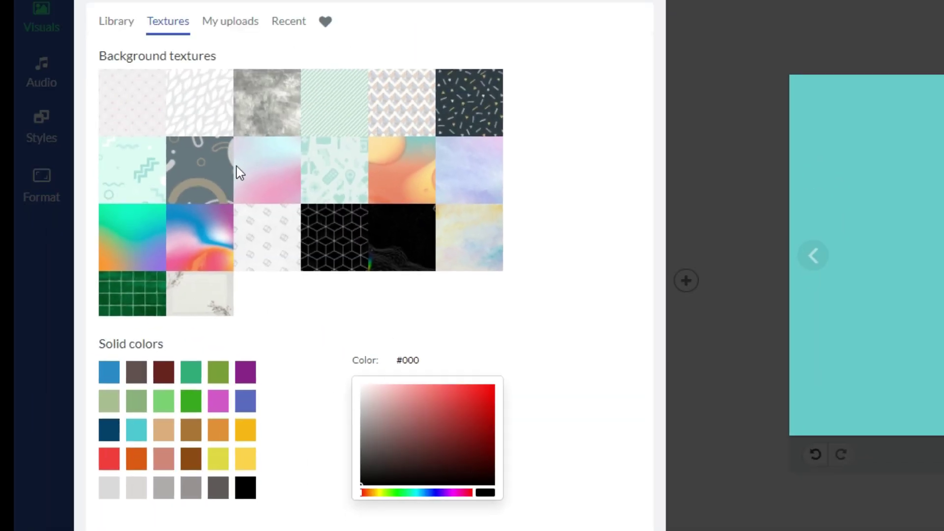
pyautogui.click(191, 372)
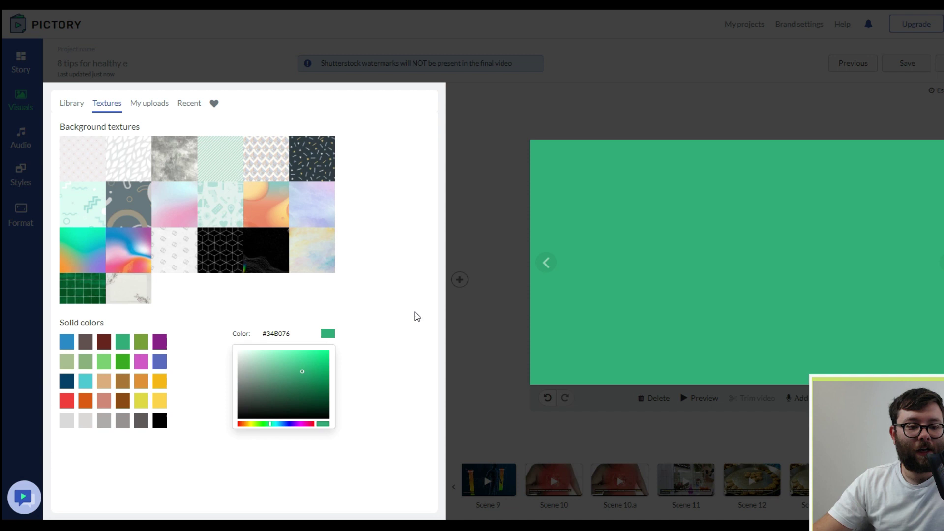
# Search the stock media library for 'food'.
pyautogui.click(119, 30)
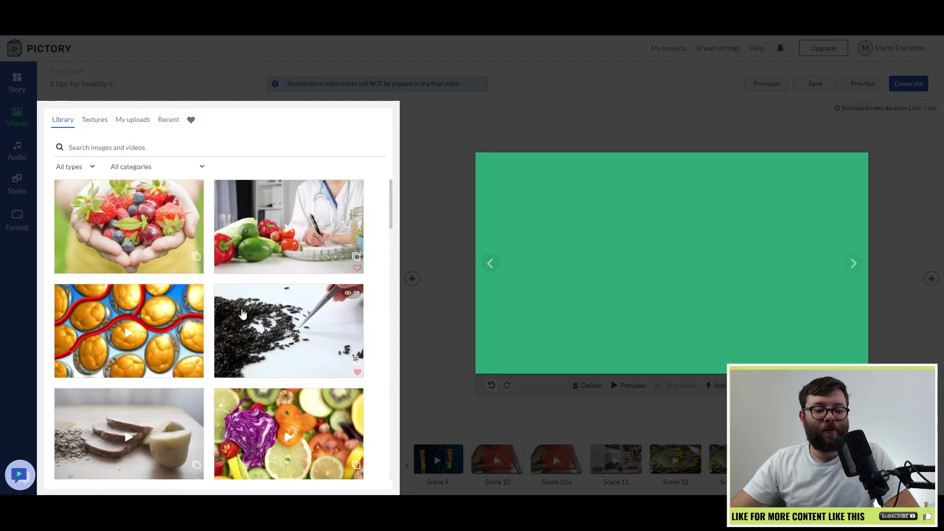
pyautogui.scroll(-4, 257, 334)
pyautogui.scroll(2, 257, 334)
pyautogui.click(121, 149)
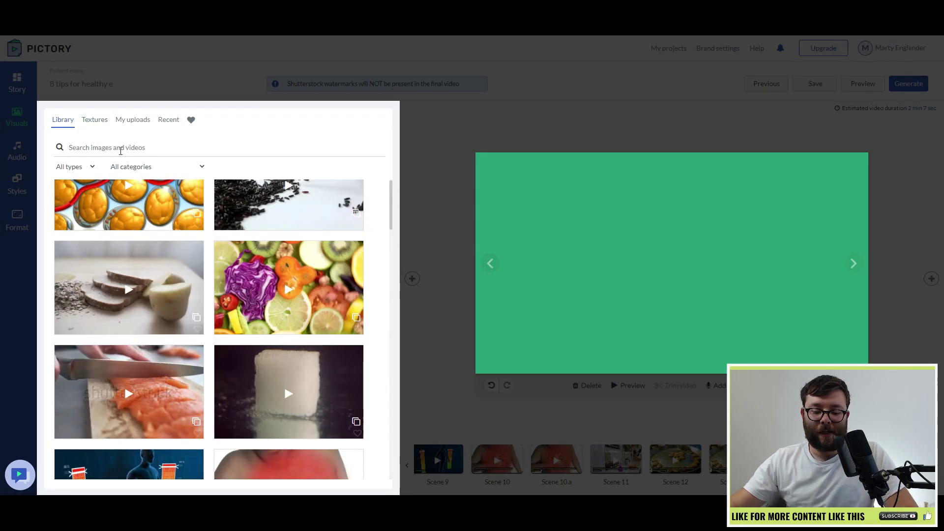
pyautogui.write('food')
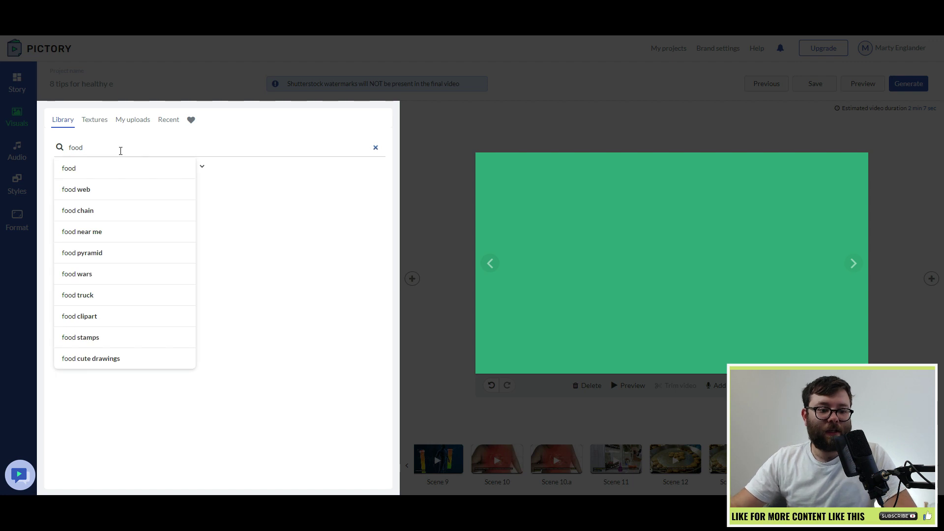
pyautogui.press('Return')
# Look through My uploads, then select the blank Scene 13 and delete it.
pyautogui.click(133, 119)
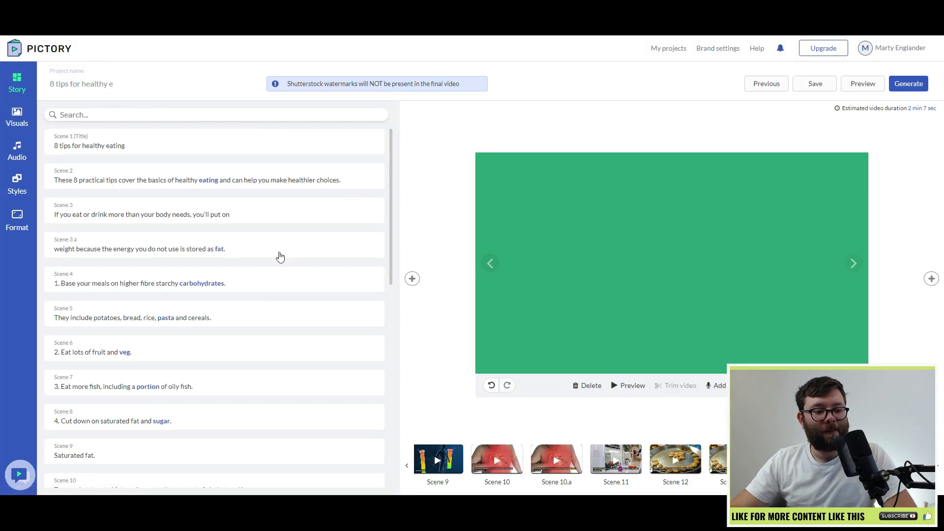
pyautogui.scroll(-10, 158, 213)
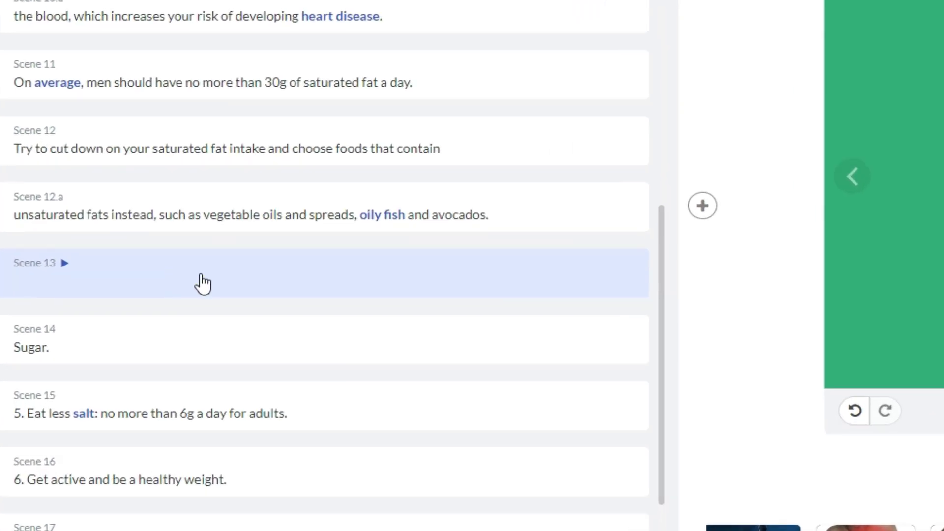
pyautogui.click(130, 315)
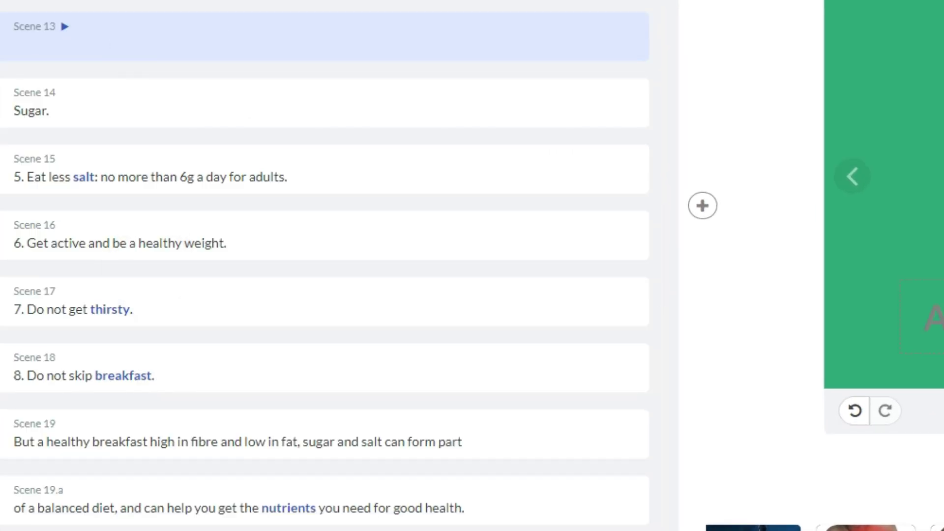
pyautogui.click(447, 415)
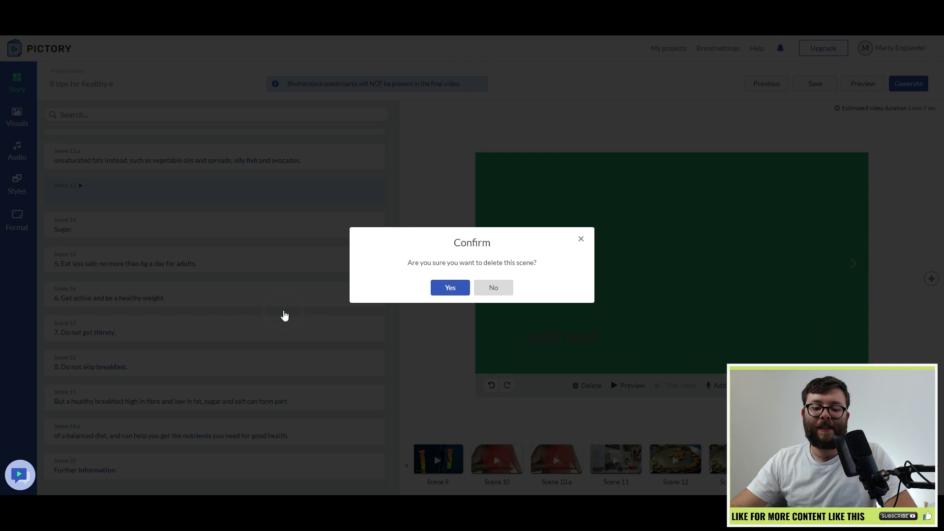
# Confirm deletion of the blank Scene 13, bringing the estimate back to 2 min 2 sec.
pyautogui.press('Return')
pyautogui.scroll(10, 221, 255)
pyautogui.click(206, 250)
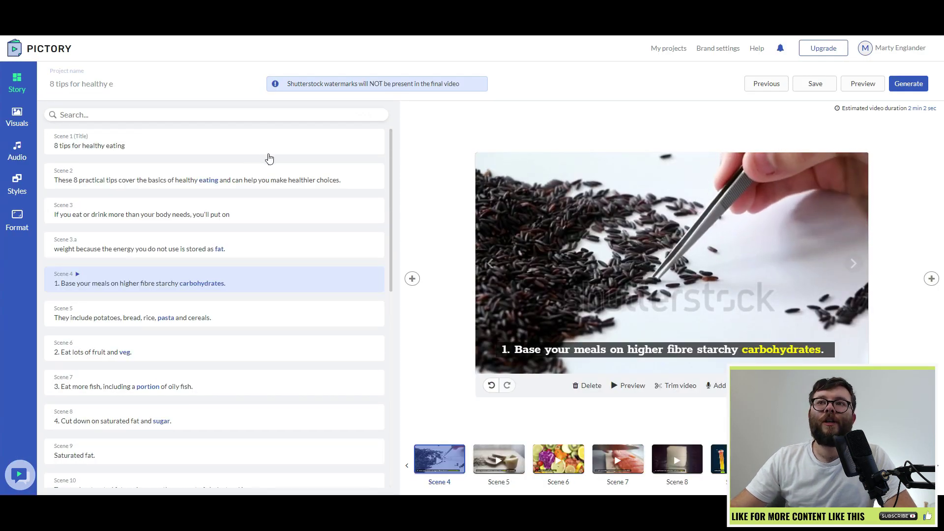
# Move the '8 tips for healthy eating' title text to the centre of Scene 1.
pyautogui.click(268, 157)
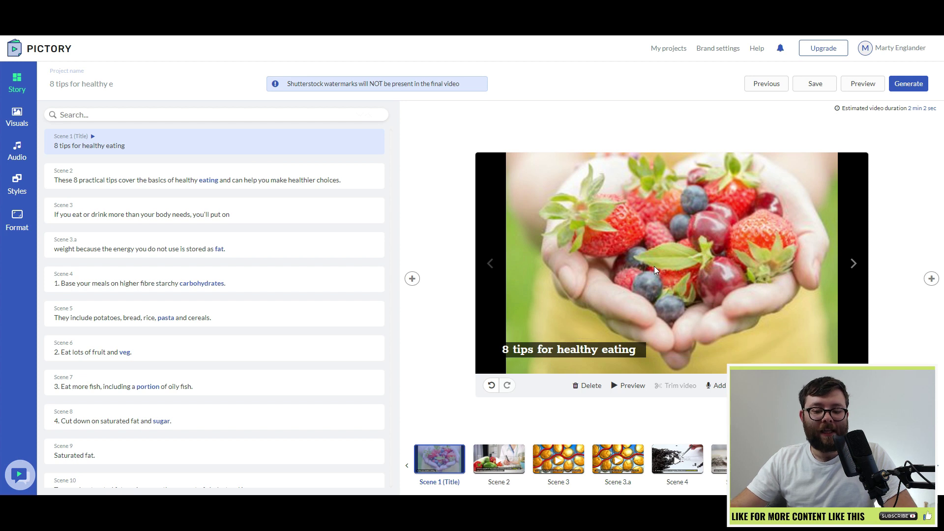
pyautogui.moveTo(587, 345); pyautogui.dragTo(638, 287)
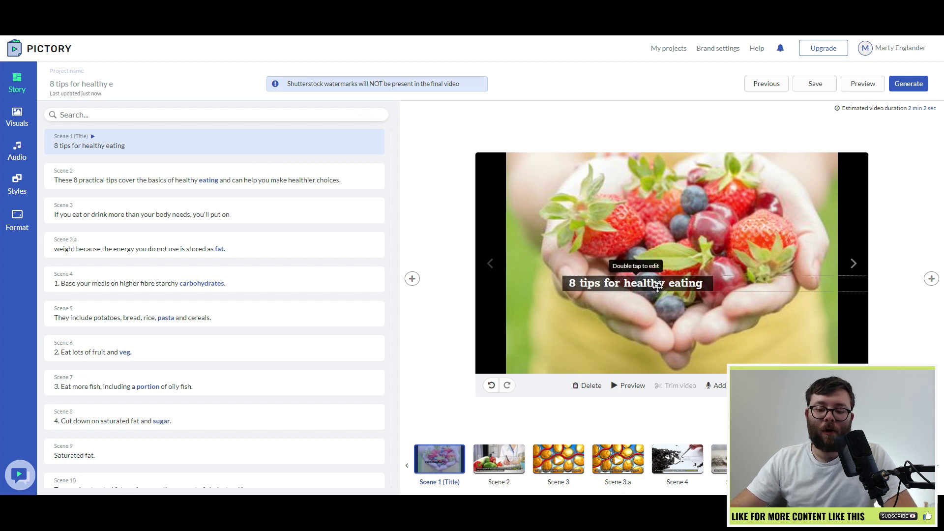
pyautogui.doubleClick(657, 288)
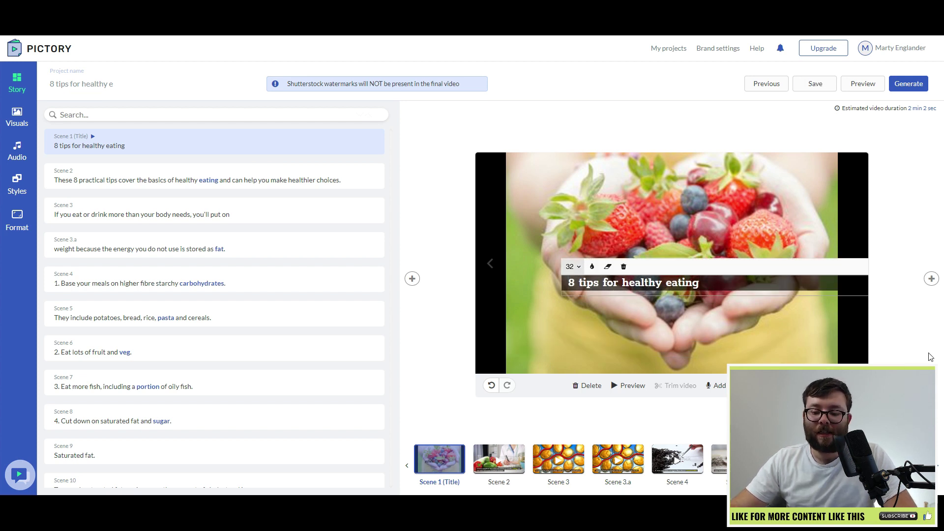
pyautogui.click(17, 151)
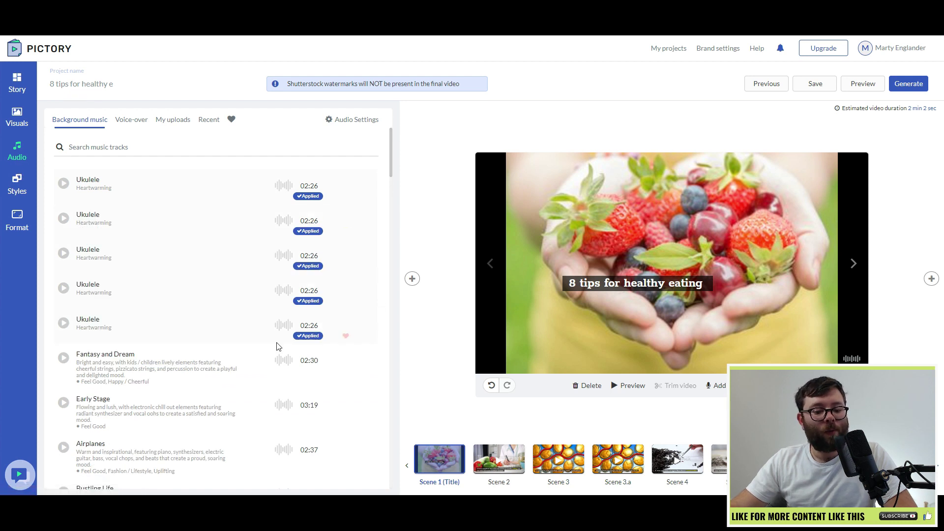
# Apply 'Fantasy and Dream' as background music and look at voice-over and uploaded audio.
pyautogui.scroll(-2, 168, 266)
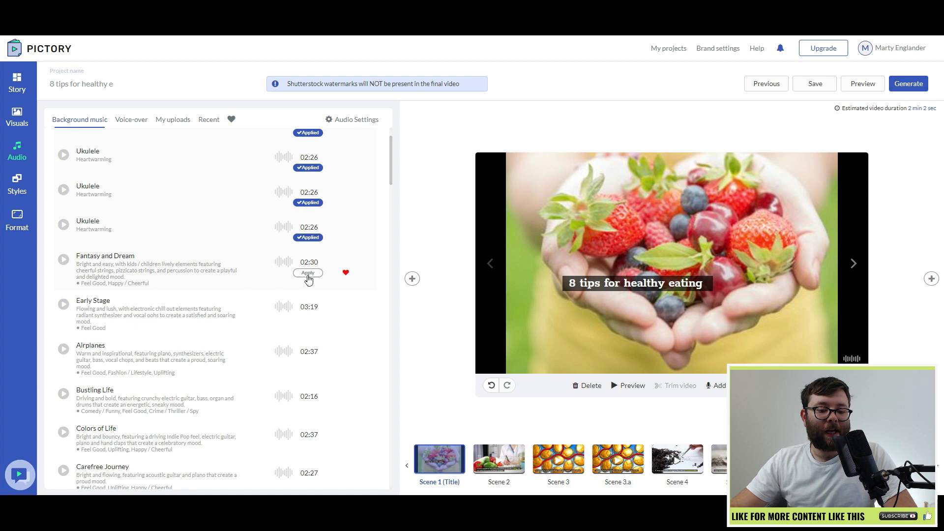
pyautogui.click(308, 274)
pyautogui.click(129, 120)
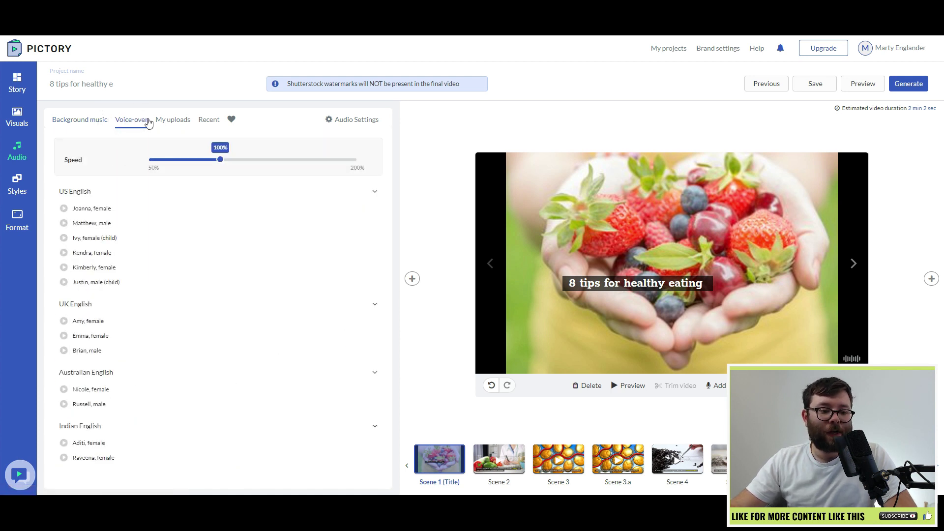
pyautogui.click(167, 122)
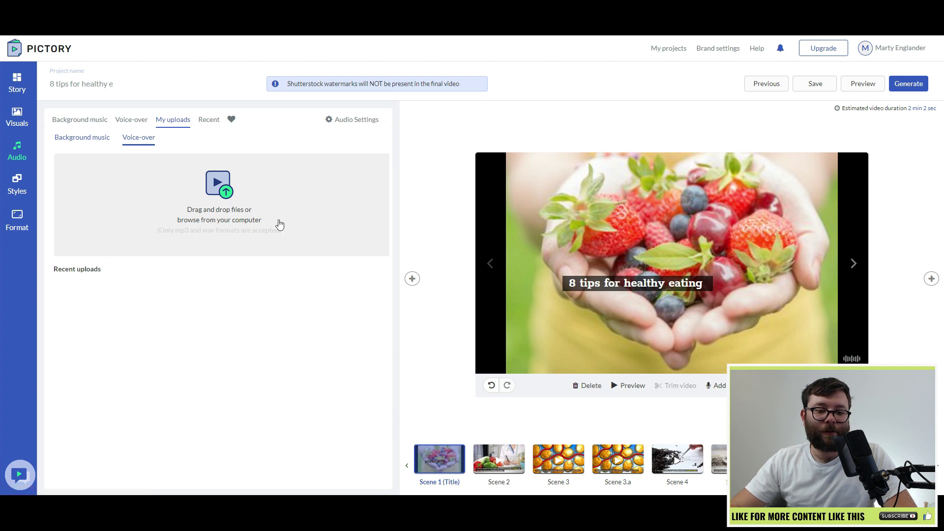
# Lower the background music volume to about 36%.
pyautogui.click(366, 120)
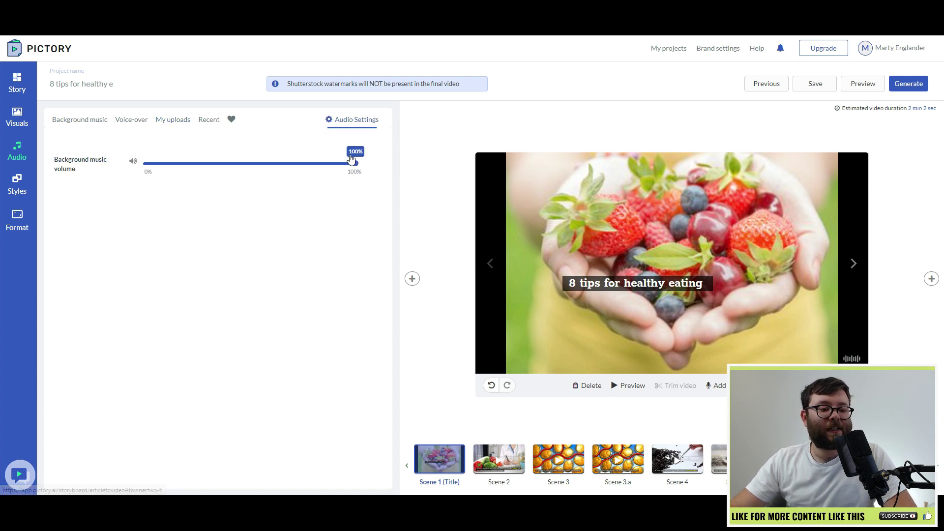
pyautogui.moveTo(352, 163); pyautogui.dragTo(210, 170)
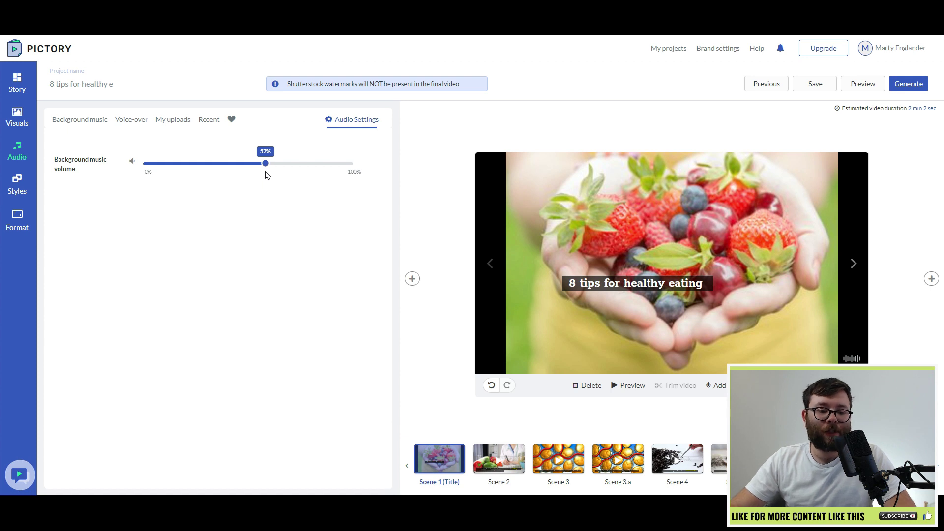
pyautogui.click(214, 166)
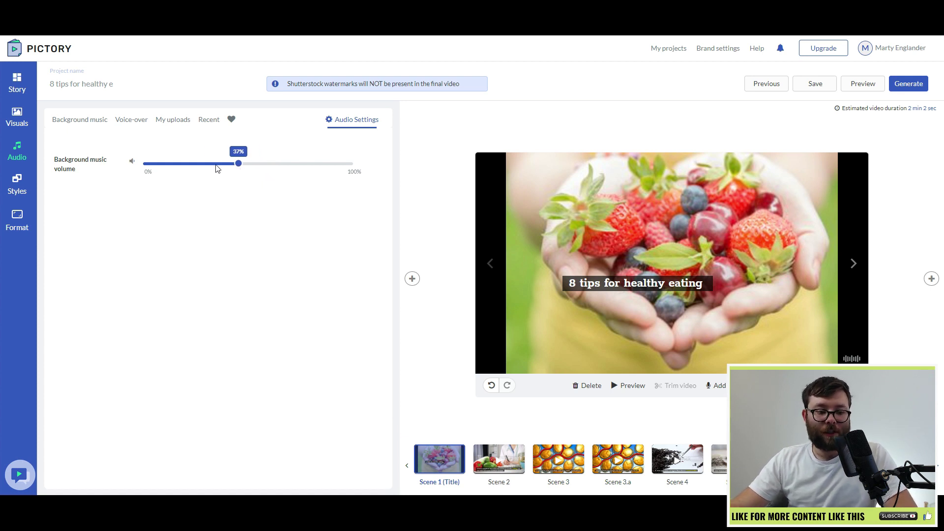
# Apply caption style Theme 2 and step the preview forward two scenes.
pyautogui.click(17, 184)
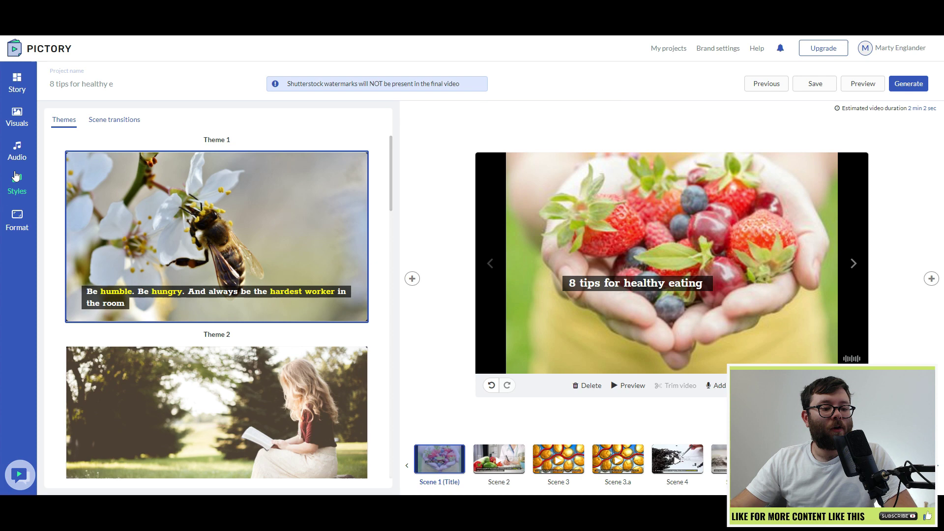
pyautogui.scroll(-4, 383, 172)
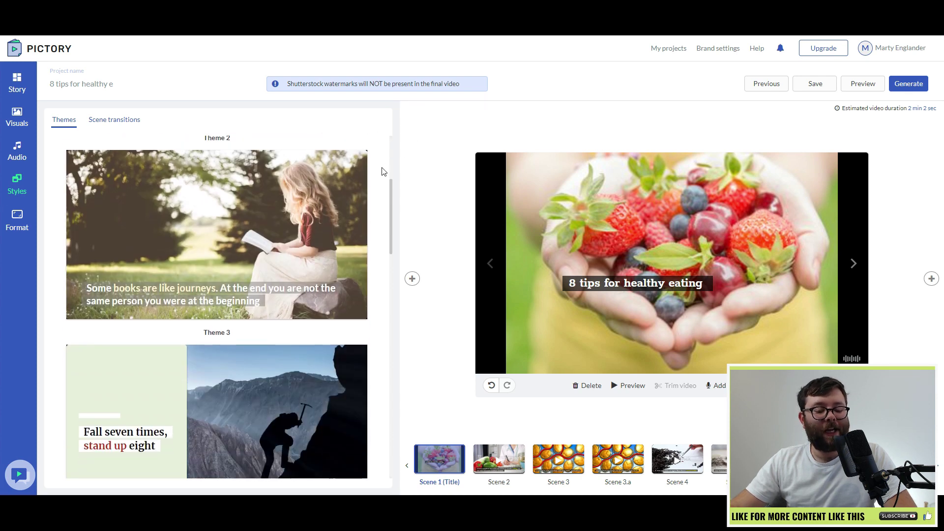
pyautogui.scroll(-4, 384, 171)
pyautogui.scroll(8, 383, 172)
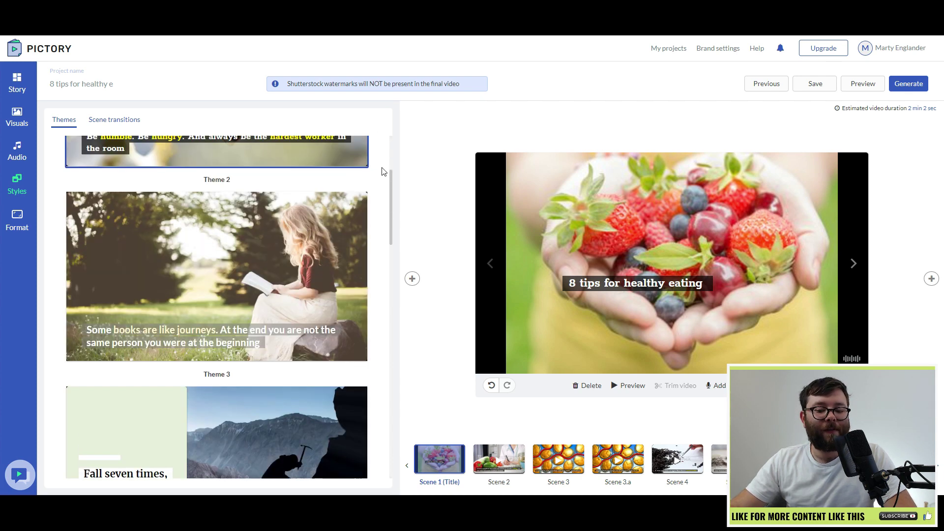
pyautogui.scroll(-5, 268, 217)
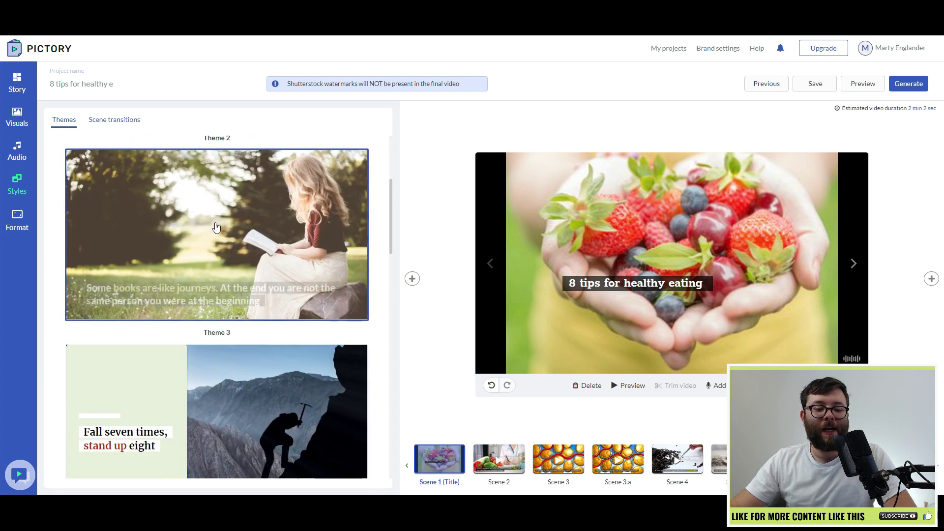
pyautogui.scroll(2, 217, 227)
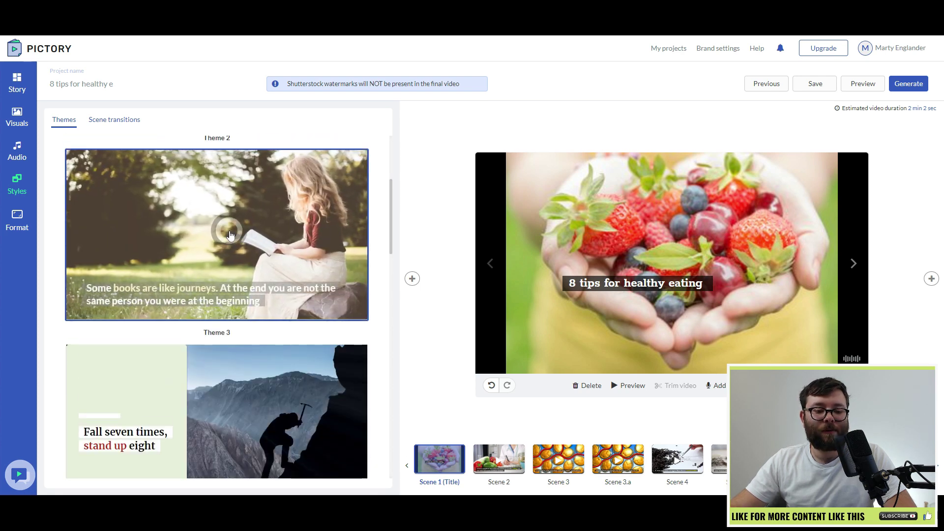
pyautogui.click(582, 346)
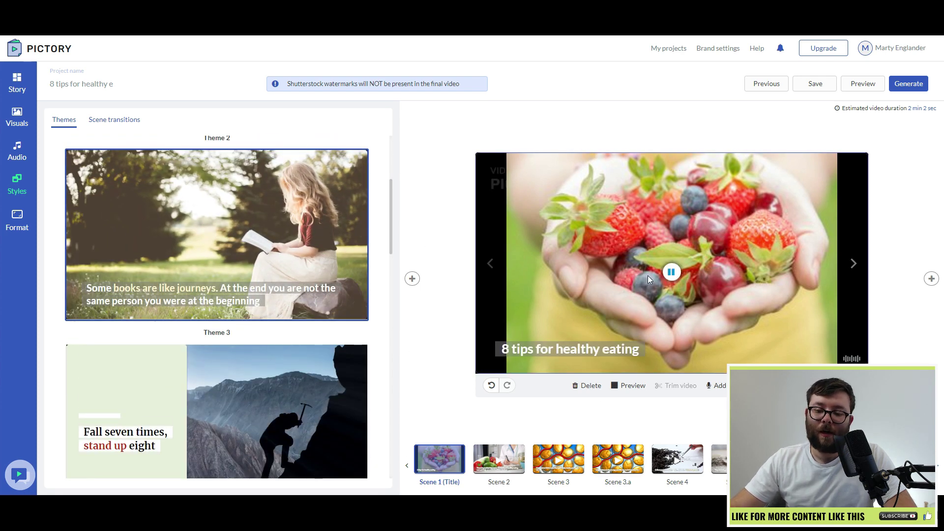
pyautogui.click(854, 265)
pyautogui.click(854, 264)
# Check the 720p 16:9 landscape format, then show the Generate output choices.
pyautogui.click(17, 220)
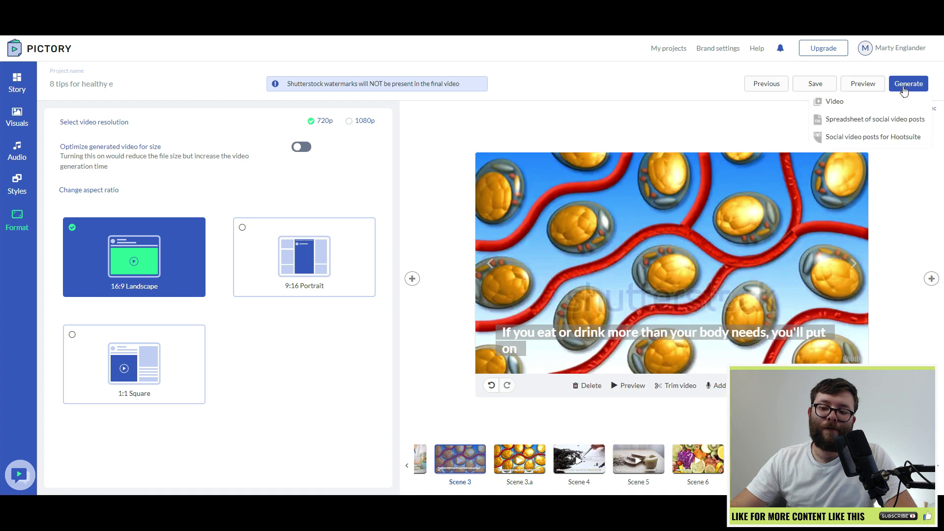
pyautogui.click(872, 88)
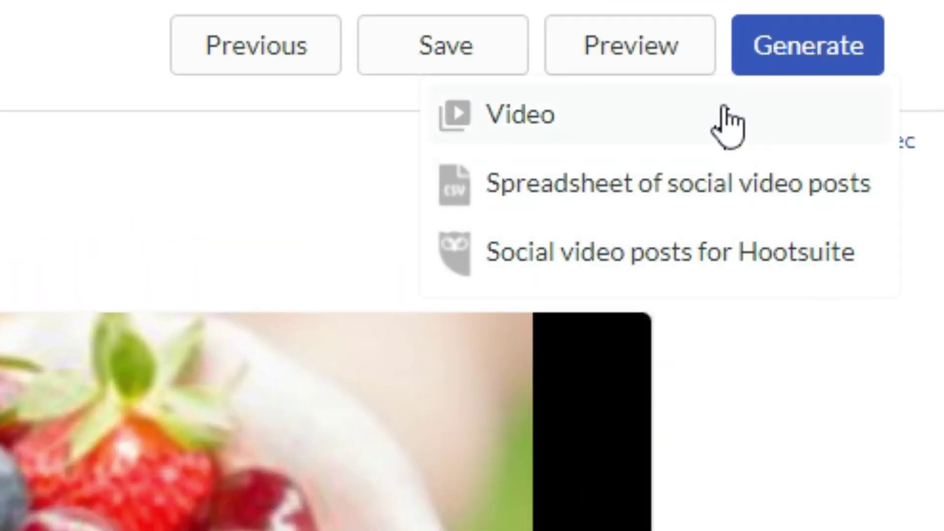
pyautogui.moveTo(860, 76)
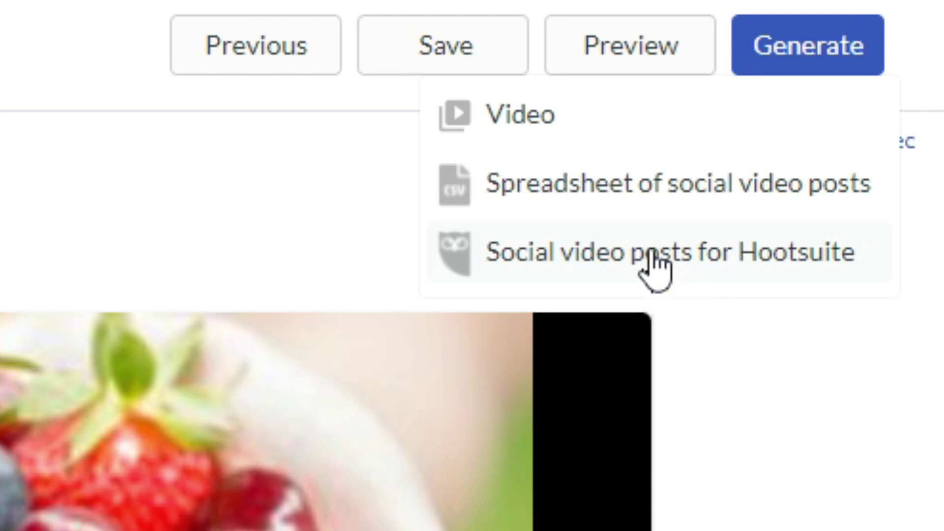
# Generate the project as a video and copy its shareable link.
pyautogui.click(539, 129)
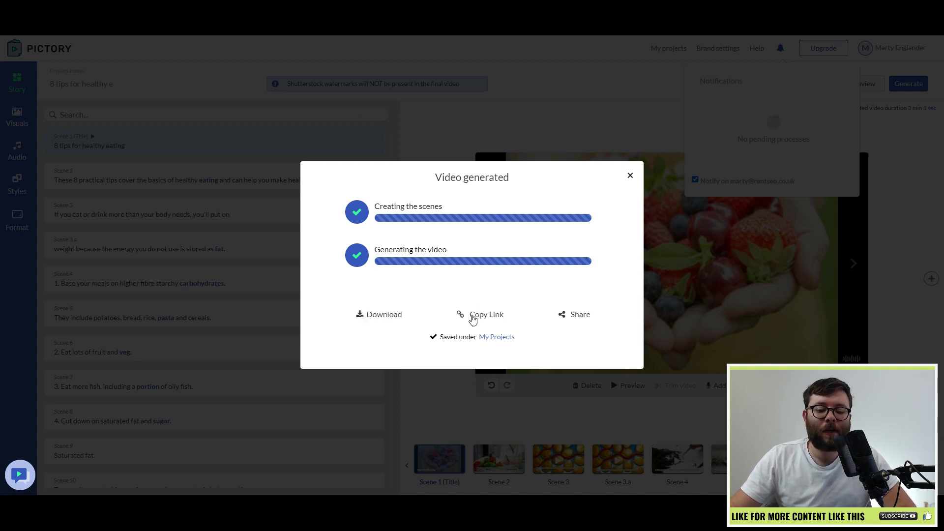
pyautogui.click(473, 320)
pyautogui.click(473, 361)
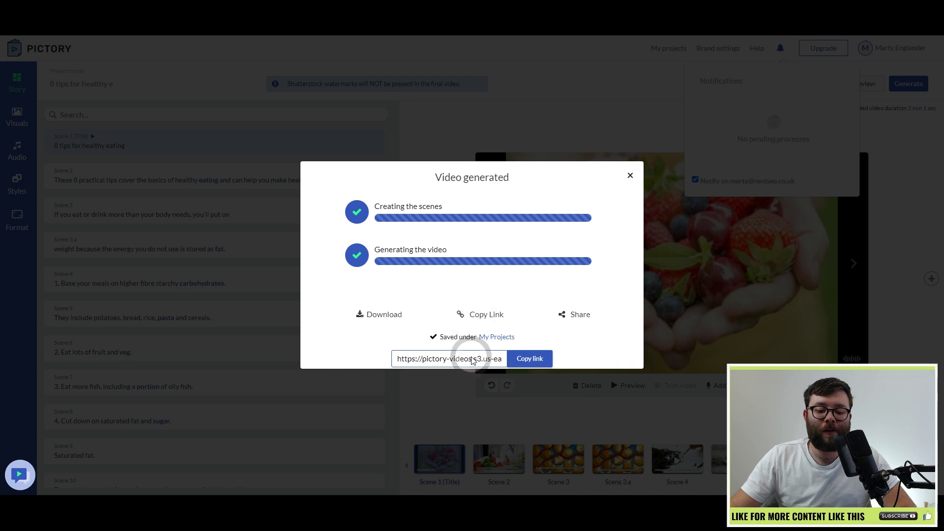
pyautogui.click(523, 360)
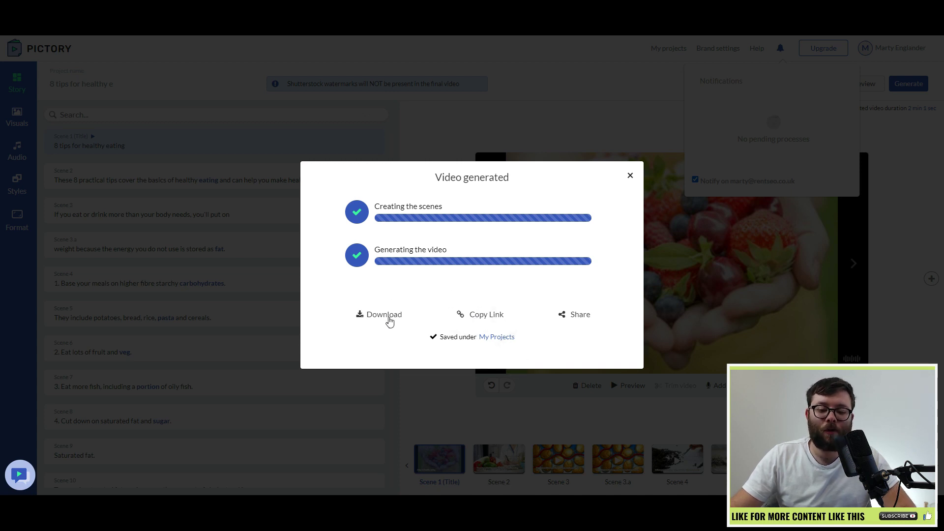
# Download 8tipsforhealthye.mp4 and watch it, skipping ahead to about 38 seconds.
pyautogui.click(389, 320)
pyautogui.click(73, 485)
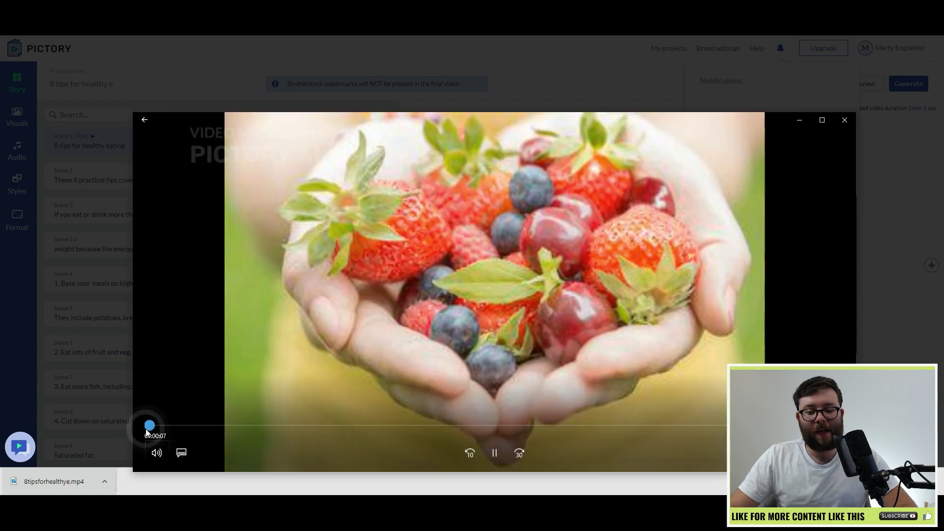
pyautogui.moveTo(147, 426); pyautogui.dragTo(592, 433)
pyautogui.click(792, 75)
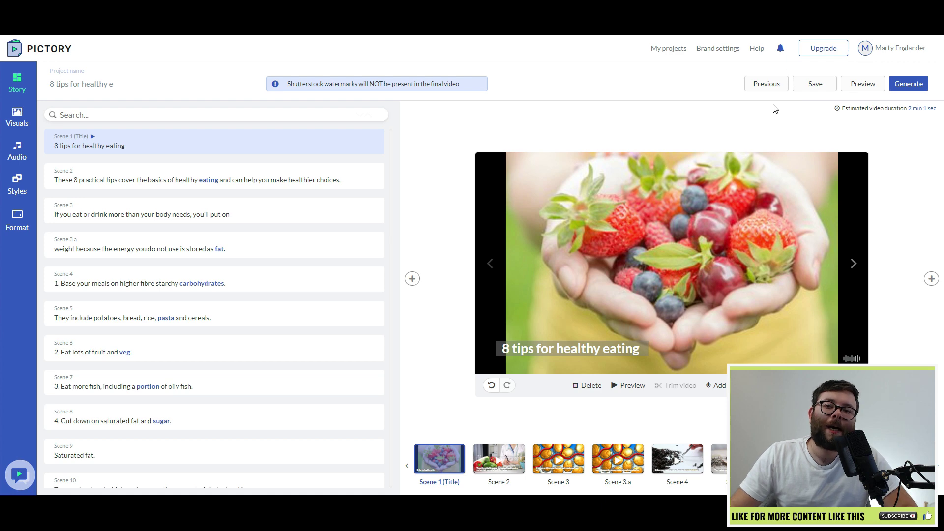
# Save the project and check it in My projects.
pyautogui.click(822, 86)
pyautogui.click(665, 49)
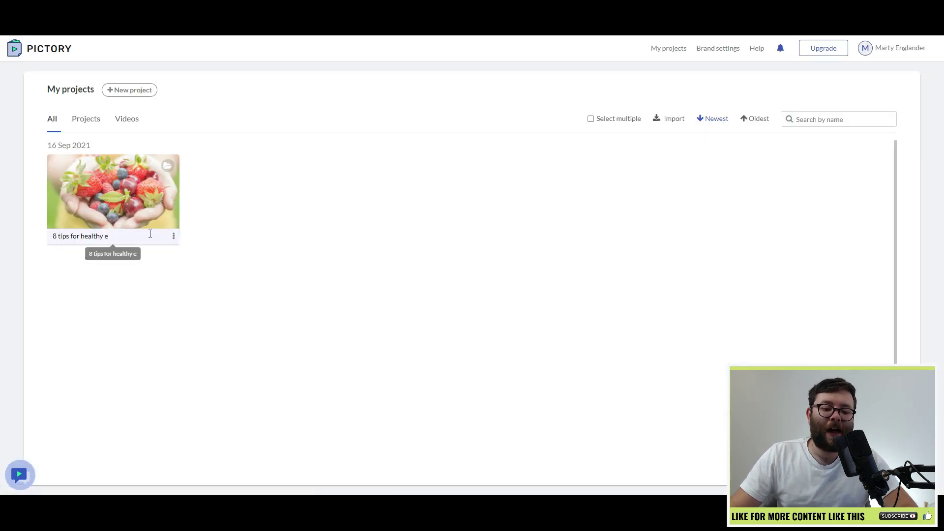
pyautogui.click(174, 236)
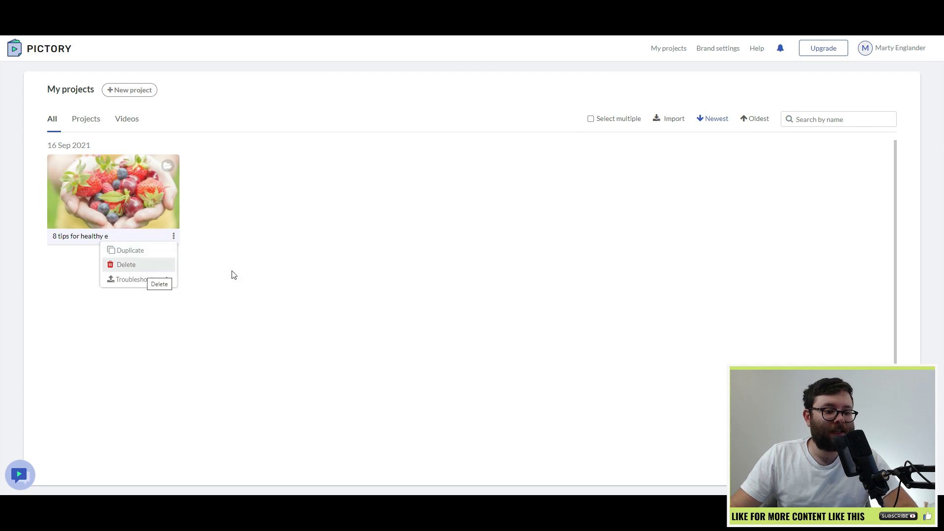
pyautogui.click(334, 275)
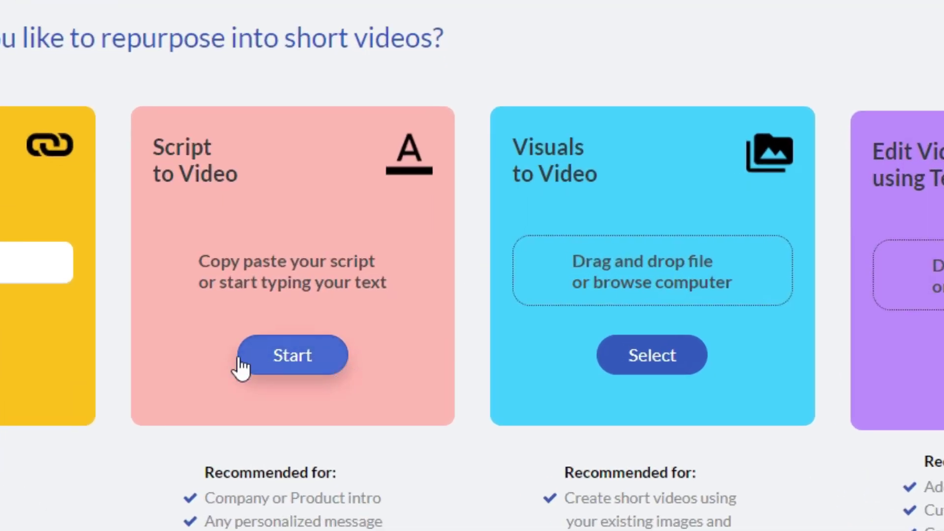
# Create a Script to Video project from the pasted calorie-advice script in 9:16 portrait.
pyautogui.click(326, 368)
pyautogui.hotkey('ctrl', 'v')
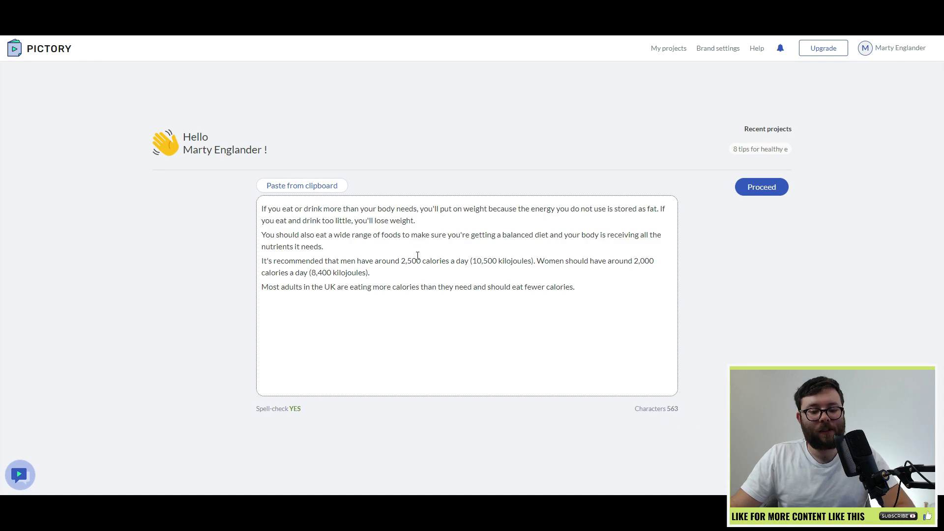
pyautogui.tripleClick(285, 410)
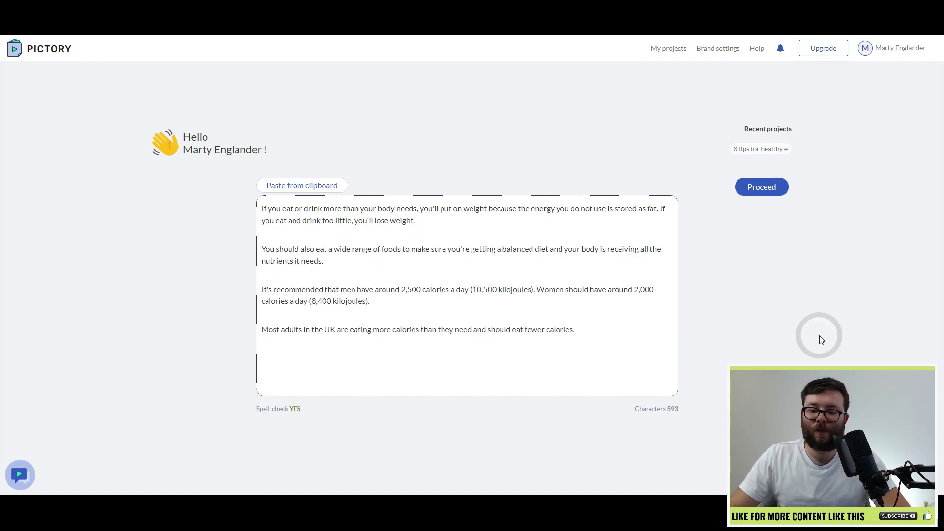
pyautogui.click(776, 198)
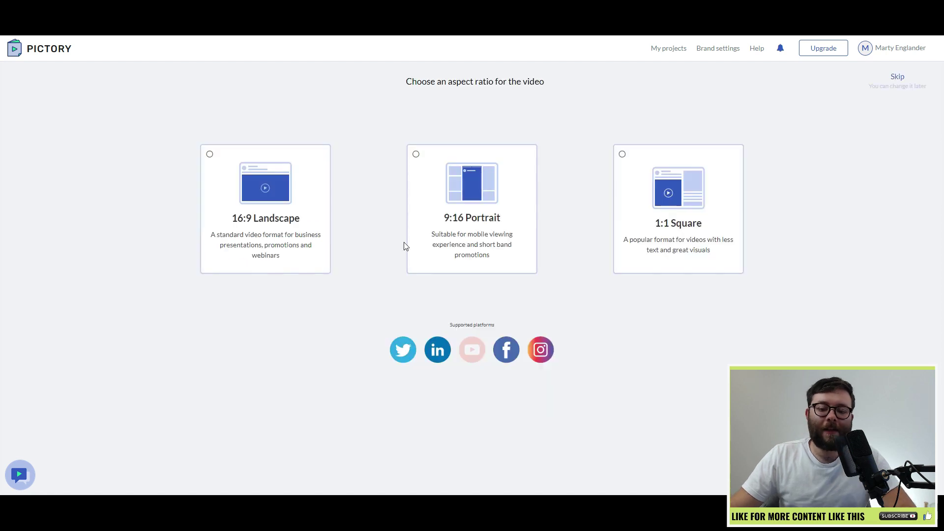
pyautogui.click(443, 264)
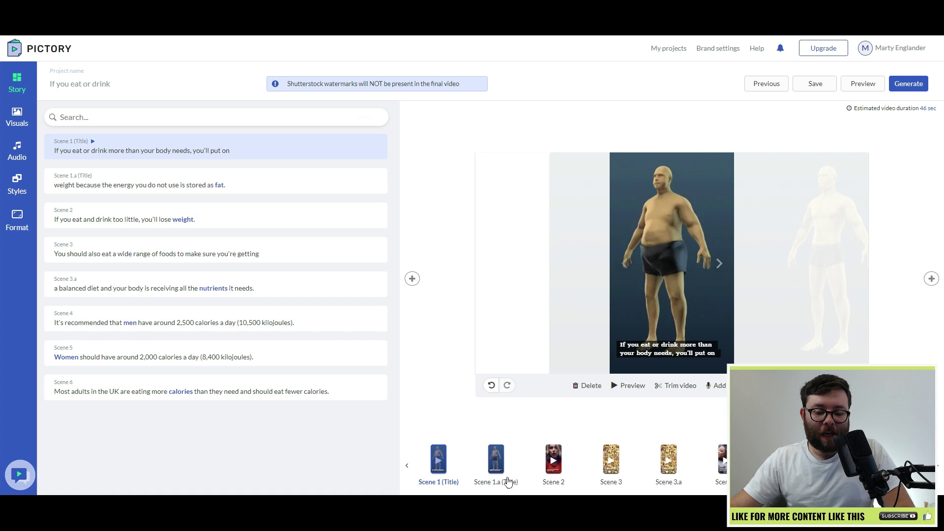
# Preview the portrait storyboard scenes from the title scene through Scene 4, ending on Scene 2.
pyautogui.click(497, 462)
pyautogui.click(553, 460)
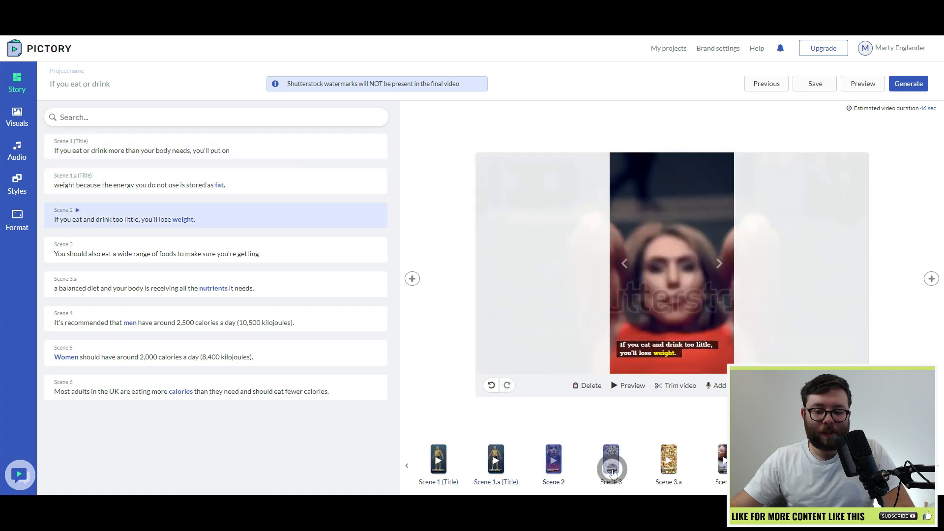
pyautogui.click(611, 462)
pyautogui.click(669, 459)
pyautogui.click(723, 460)
pyautogui.click(438, 460)
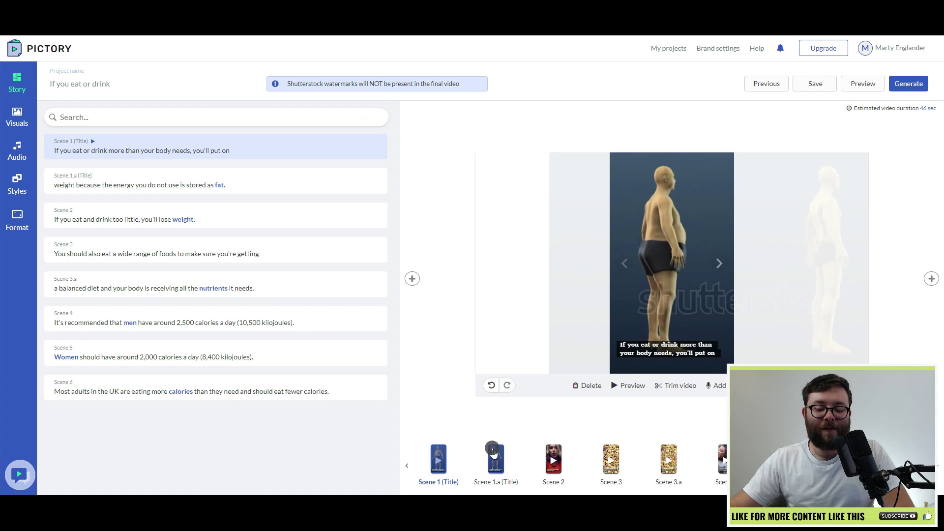
pyautogui.click(496, 460)
pyautogui.click(553, 459)
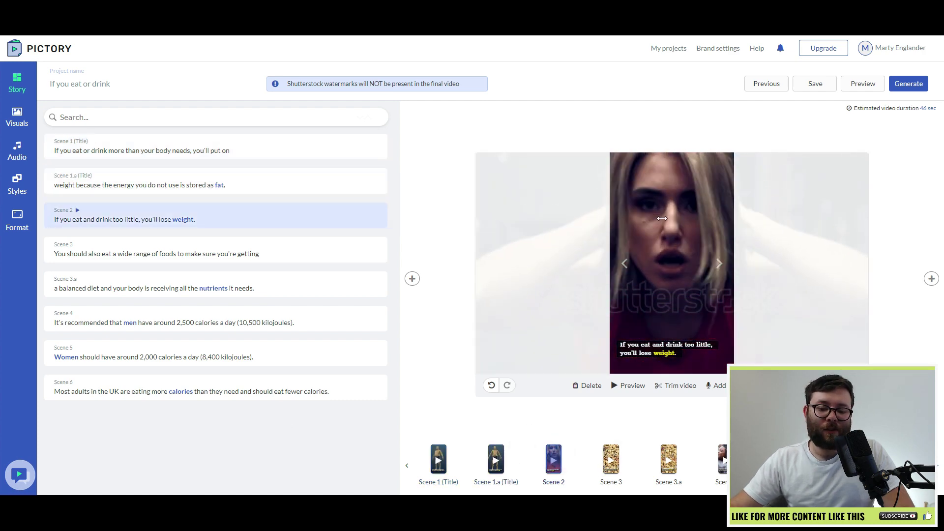
# Swap Scene 2's visual for the stock clip of a woman flipping a tyre in a gym.
pyautogui.click(26, 109)
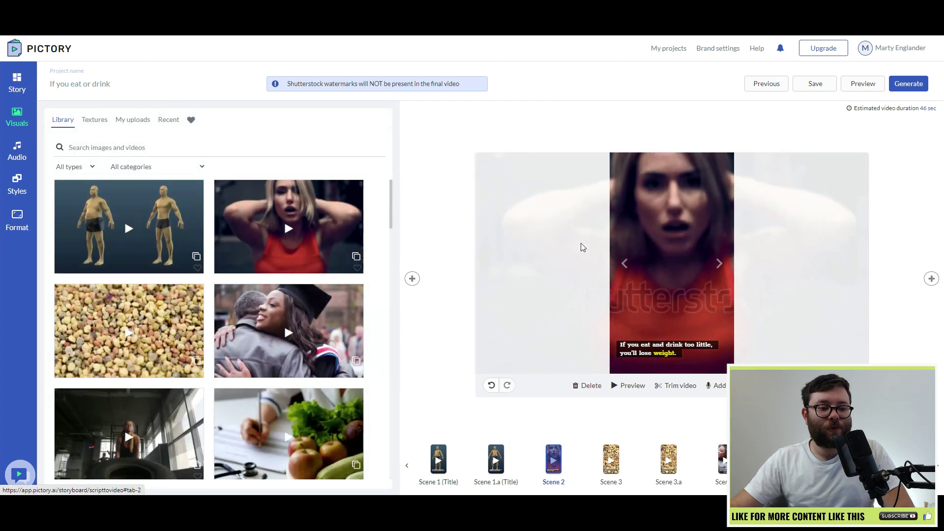
pyautogui.scroll(-5, 284, 219)
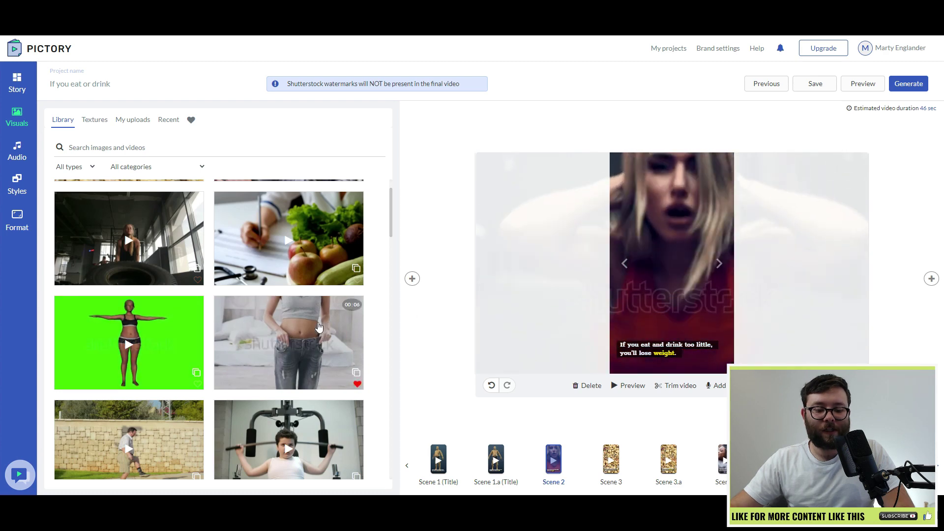
pyautogui.click(129, 236)
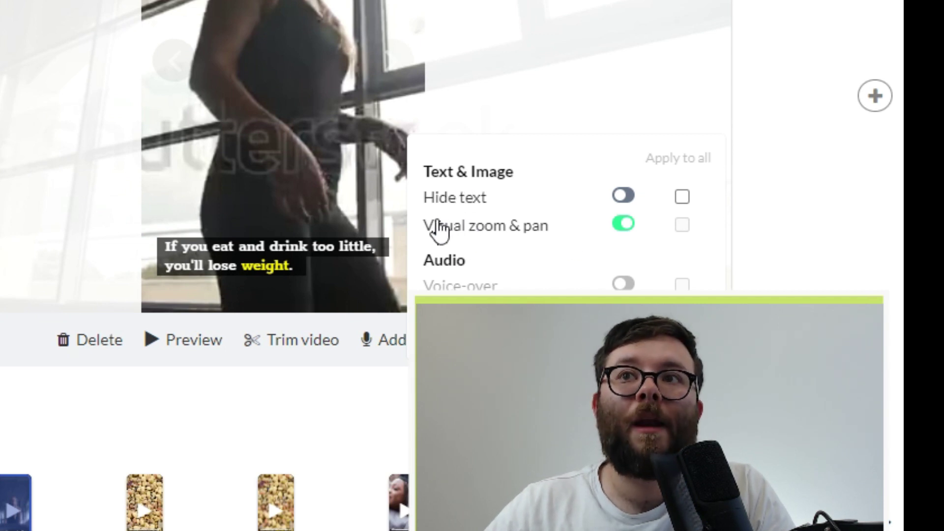
# Toggle Hide text on and off, leaving Scene 2's caption visible.
pyautogui.click(679, 202)
pyautogui.click(685, 204)
pyautogui.click(633, 202)
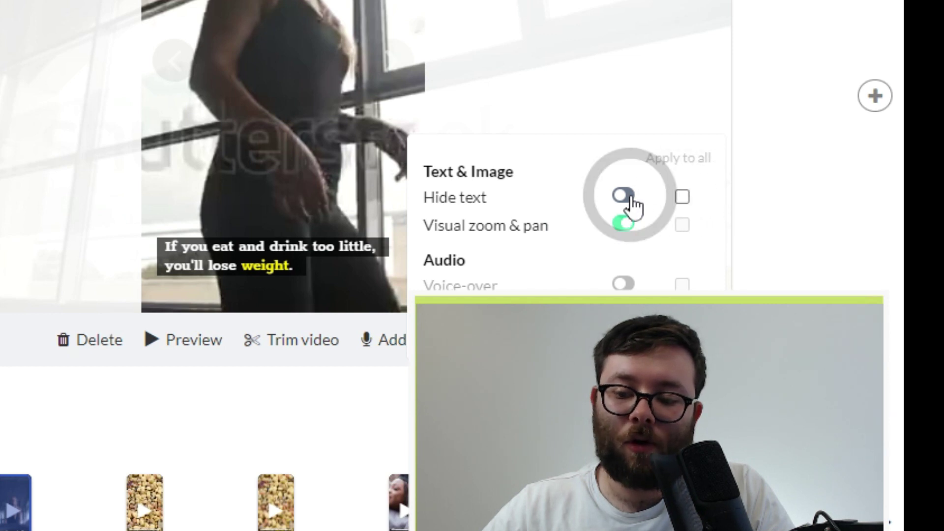
pyautogui.click(632, 204)
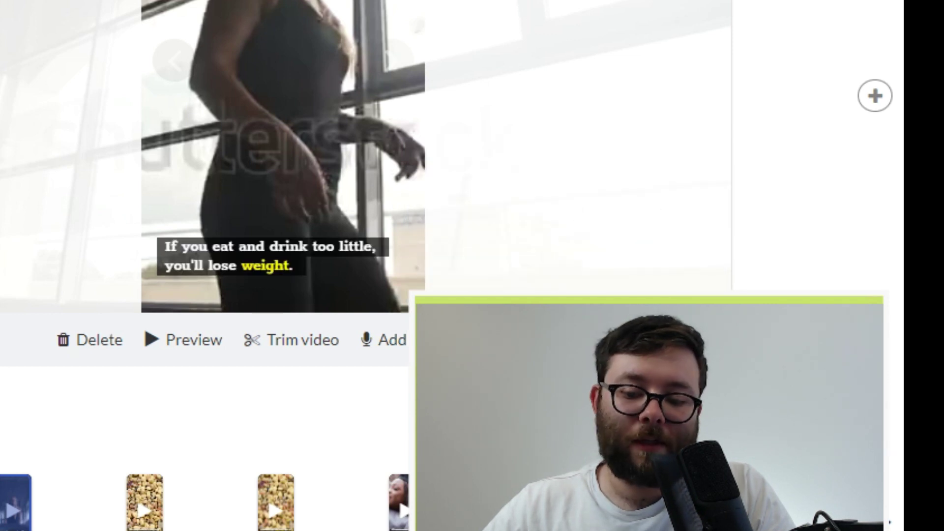
# Trim Scene 2's gym clip so it starts at 0:04.
pyautogui.click(386, 340)
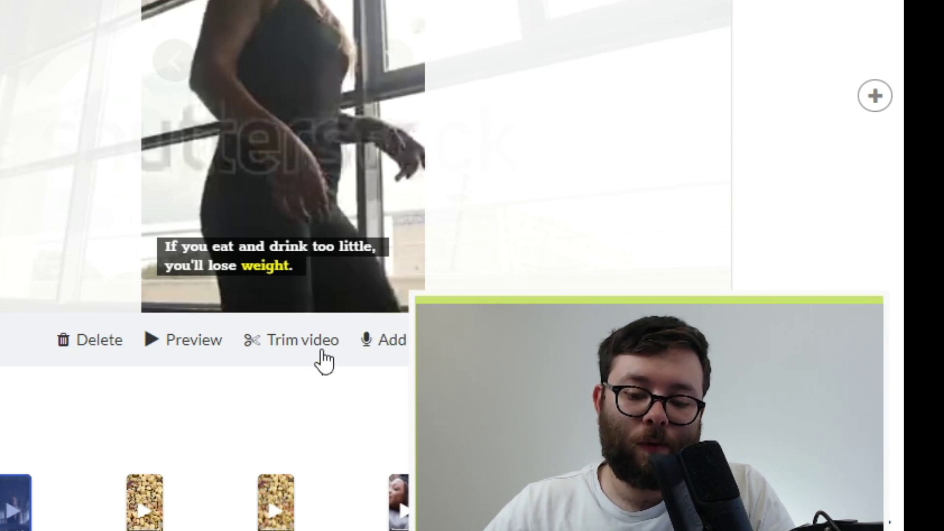
pyautogui.click(297, 350)
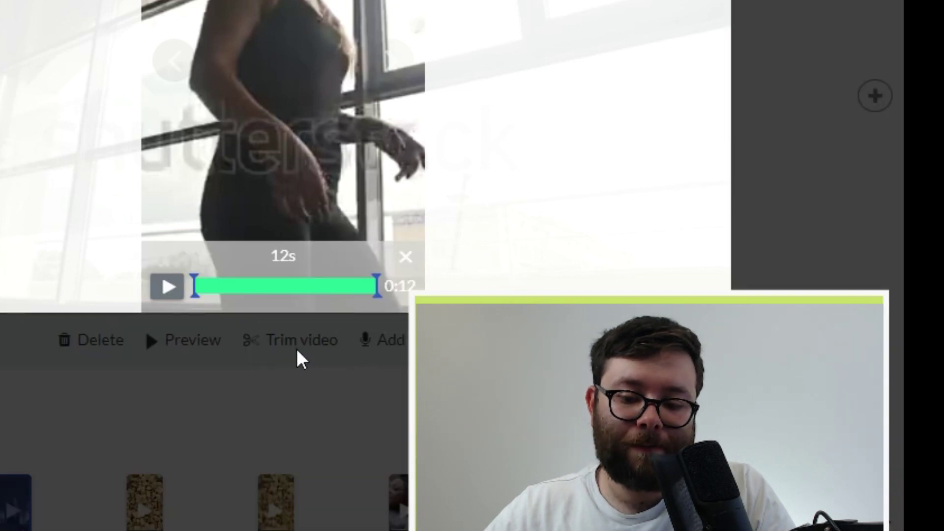
pyautogui.moveTo(192, 288); pyautogui.dragTo(266, 320)
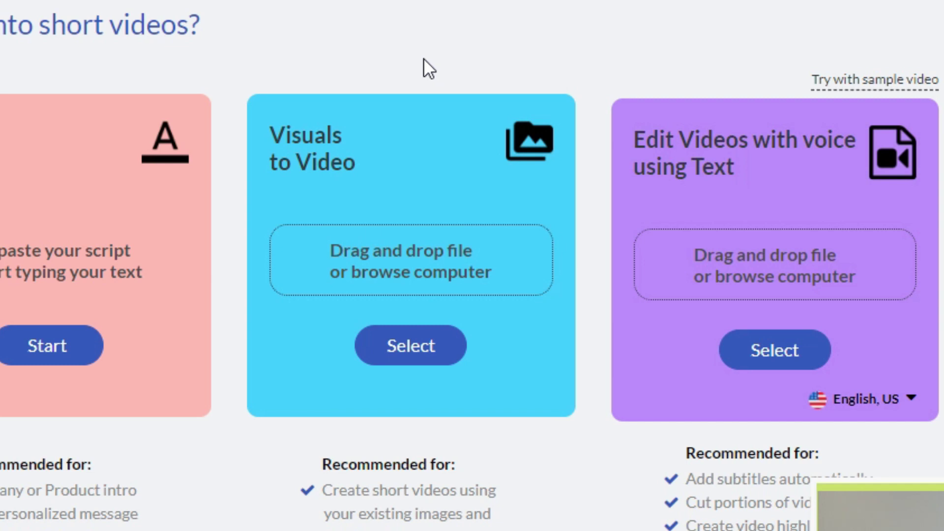
# Build a visuals-to-video project from 14 Old Thumbnails images, from 1.2m-impressions.png to 12.png, in 1:1 Square format.
pyautogui.click(315, 244)
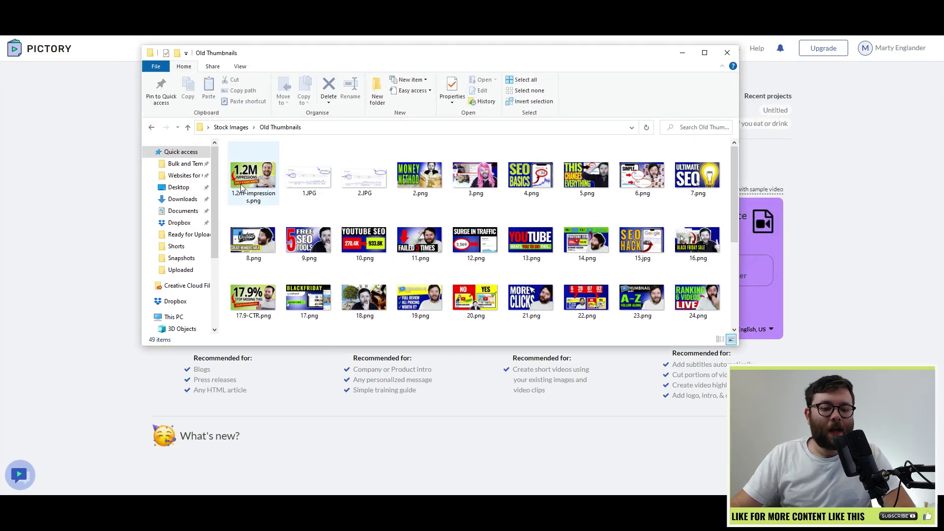
pyautogui.click(253, 177)
pyautogui.keyDown('shift'); pyautogui.click(476, 241); pyautogui.keyUp('shift')
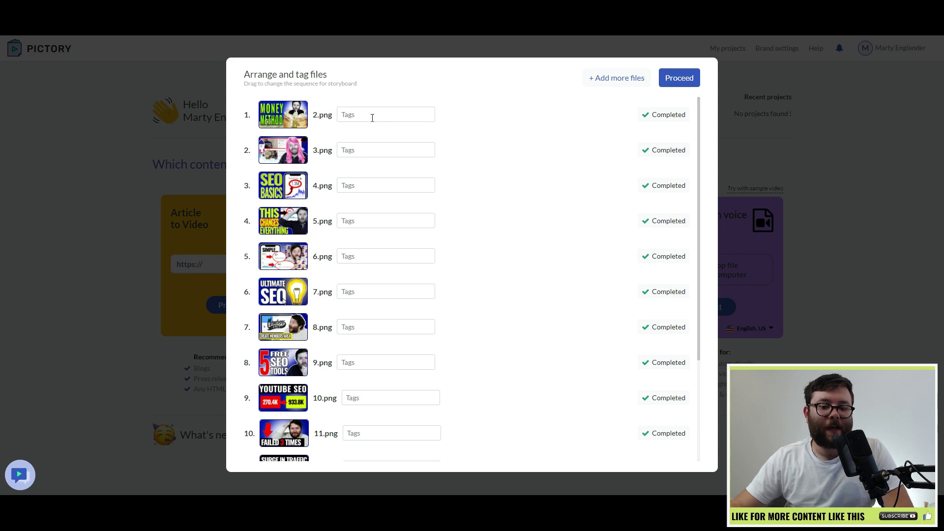
pyautogui.click(372, 118)
pyautogui.scroll(-3, 415, 180)
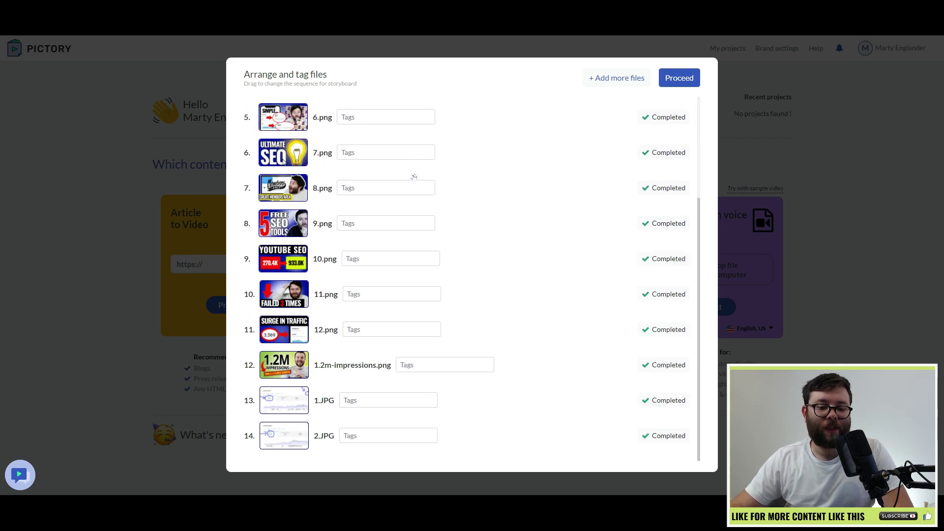
pyautogui.scroll(3, 416, 184)
pyautogui.click(679, 78)
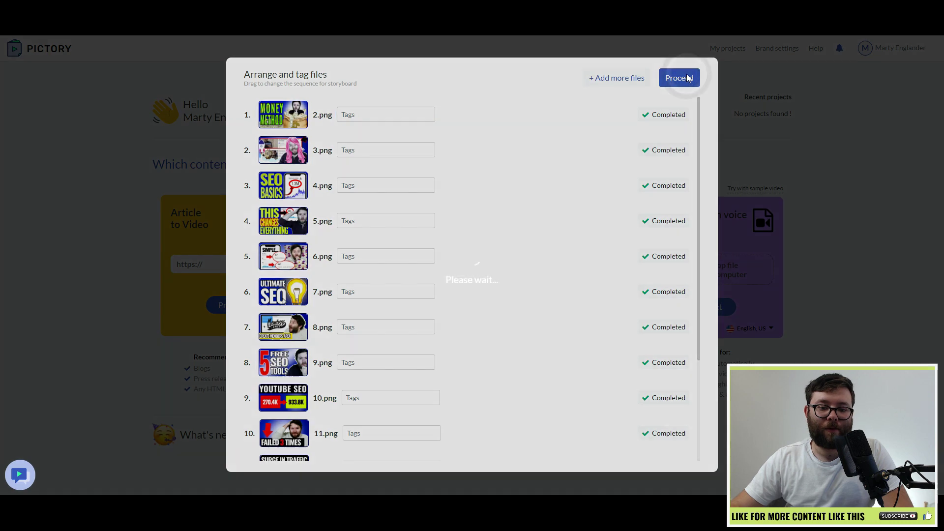
pyautogui.click(699, 250)
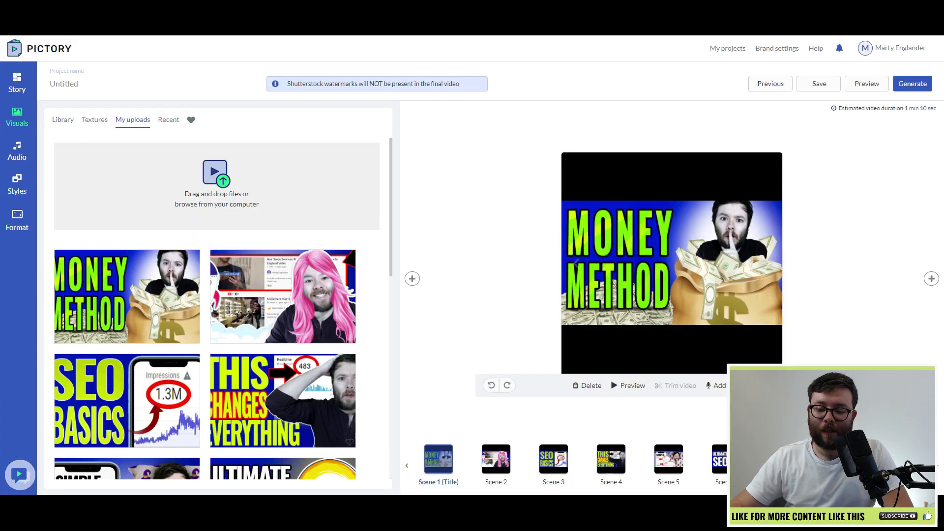
# Add a text box to the current thumbnail scene.
pyautogui.click(938, 467)
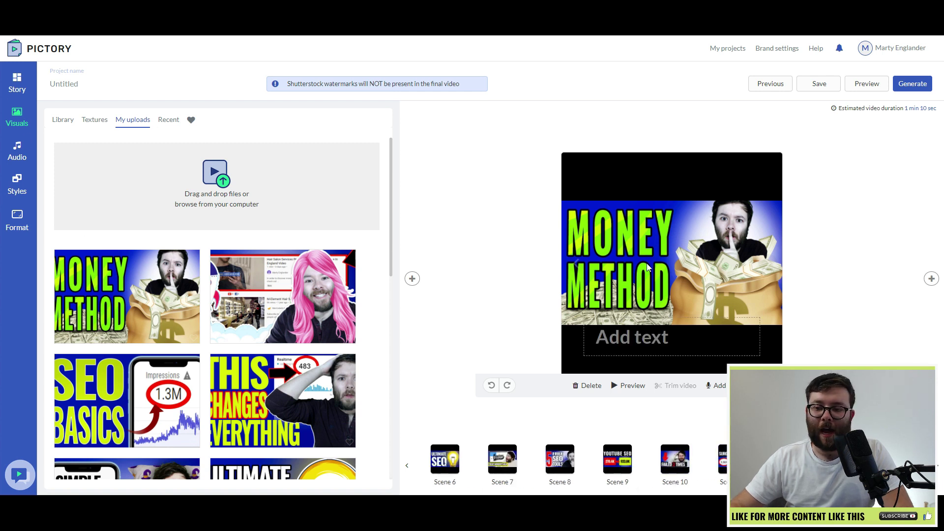
pyautogui.click(634, 338)
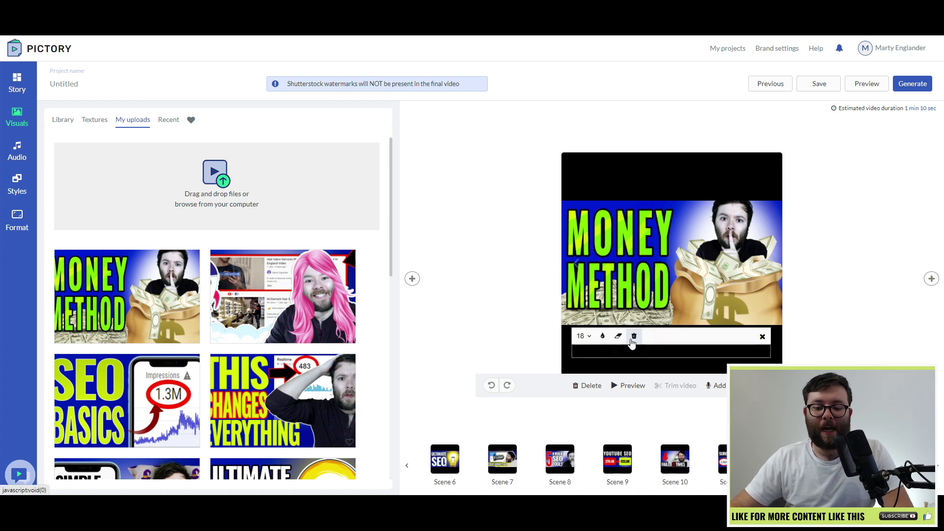
pyautogui.scroll(-20, 263, 329)
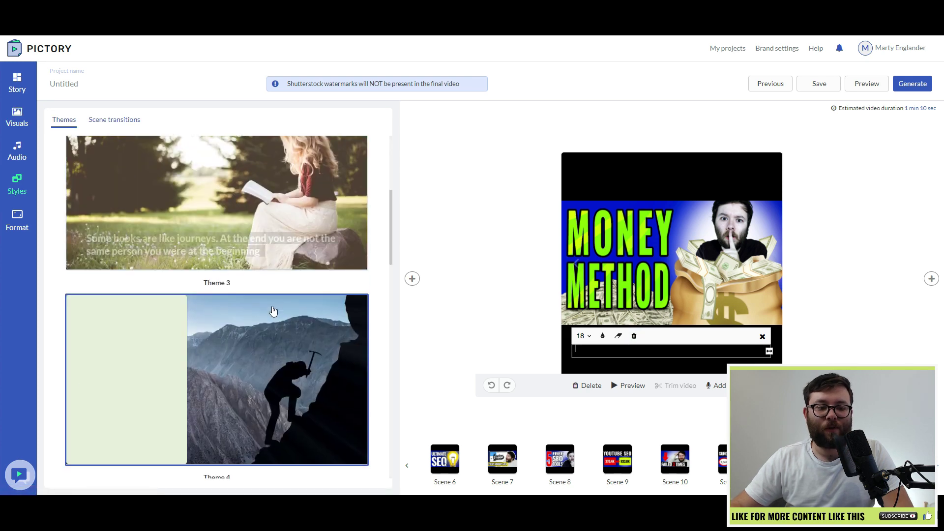
# Apply the Wipe right to left scene transition and generate the square video.
pyautogui.click(114, 119)
pyautogui.scroll(-3, 248, 270)
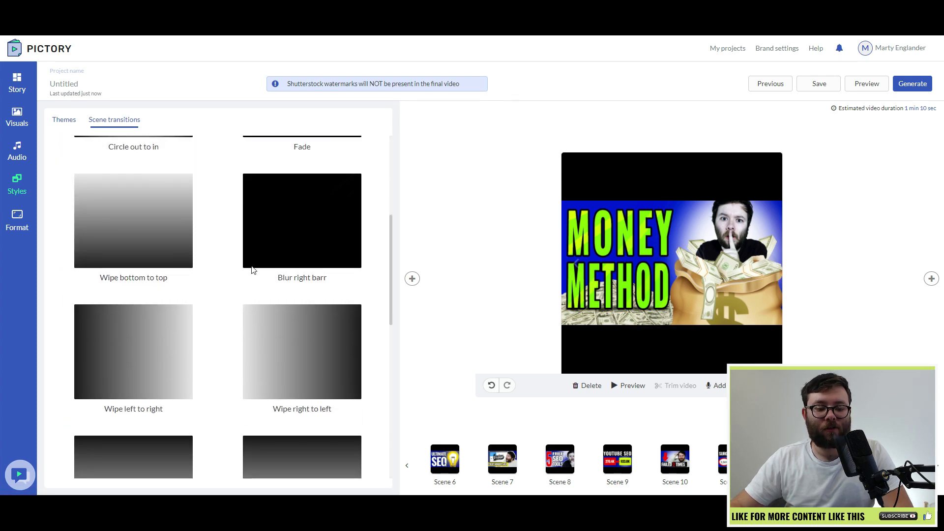
pyautogui.click(321, 347)
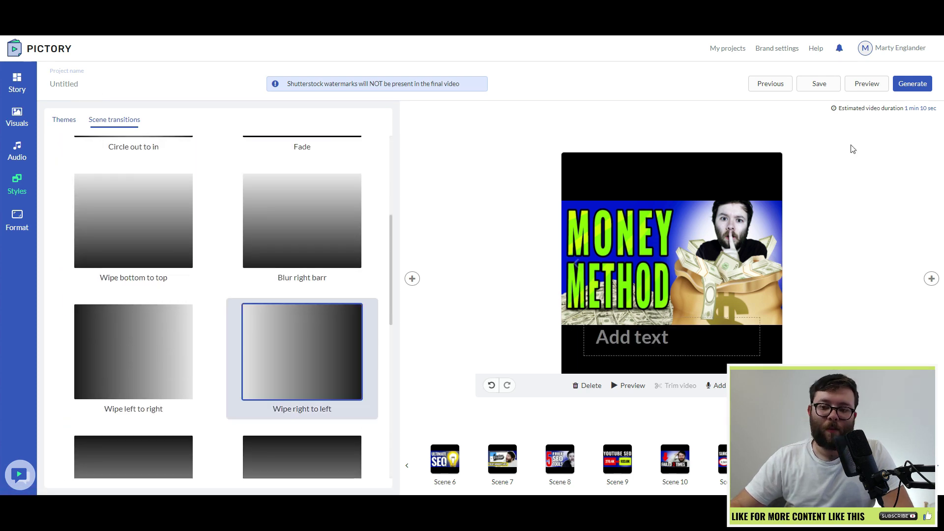
pyautogui.click(910, 86)
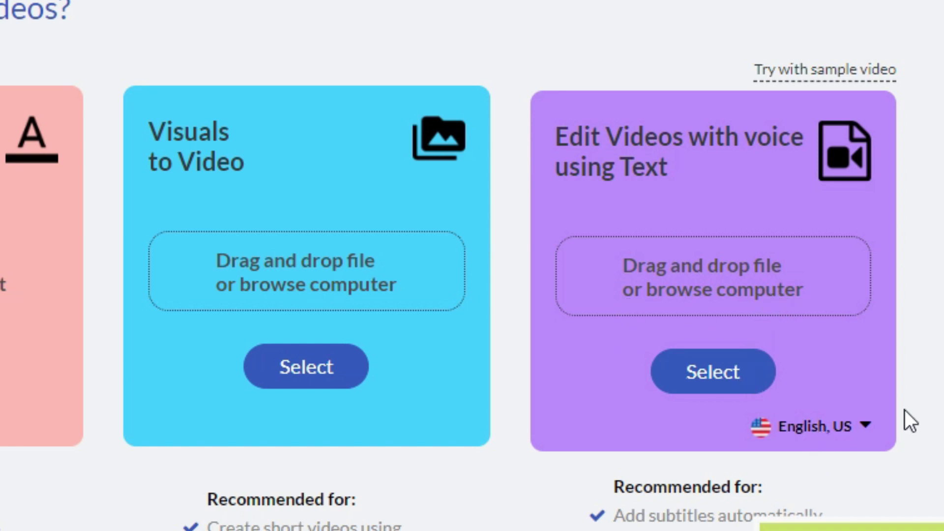
# Set the transcription language to English, UK and upload the websites video.
pyautogui.click(801, 431)
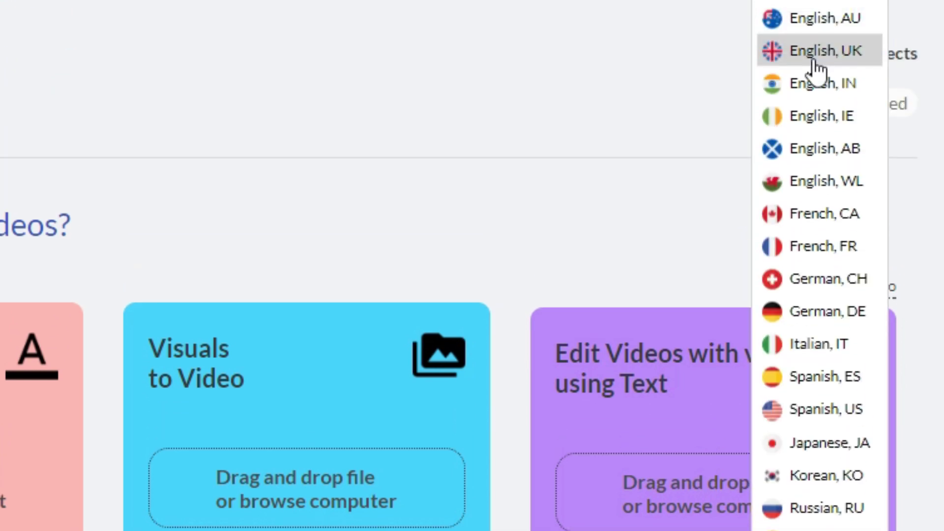
pyautogui.click(812, 58)
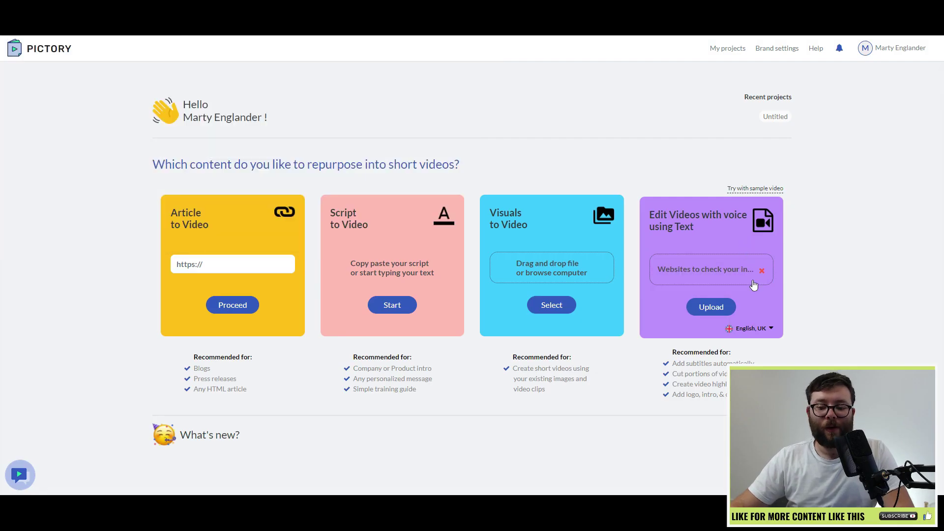
pyautogui.click(681, 362)
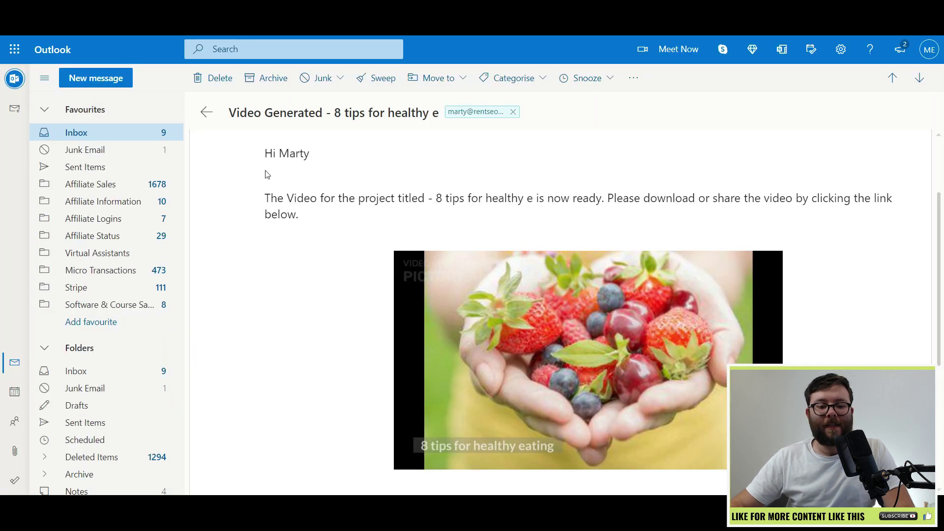
# Open the 'Video Generated' email and scroll down to its Go to Video button.
pyautogui.moveTo(267, 174); pyautogui.dragTo(757, 253)
pyautogui.scroll(-3, 806, 258)
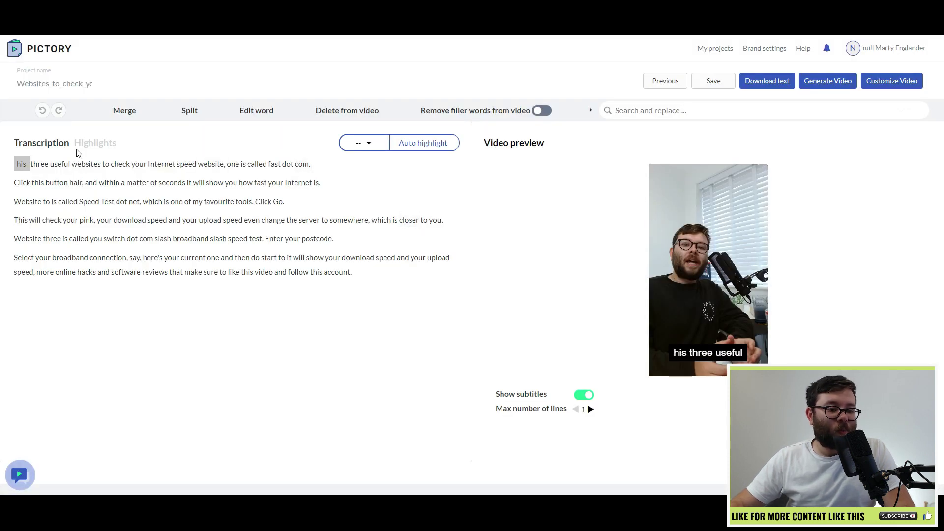
# Jump the preview to transcript words from 'and' through 'connection,'.
pyautogui.click(91, 186)
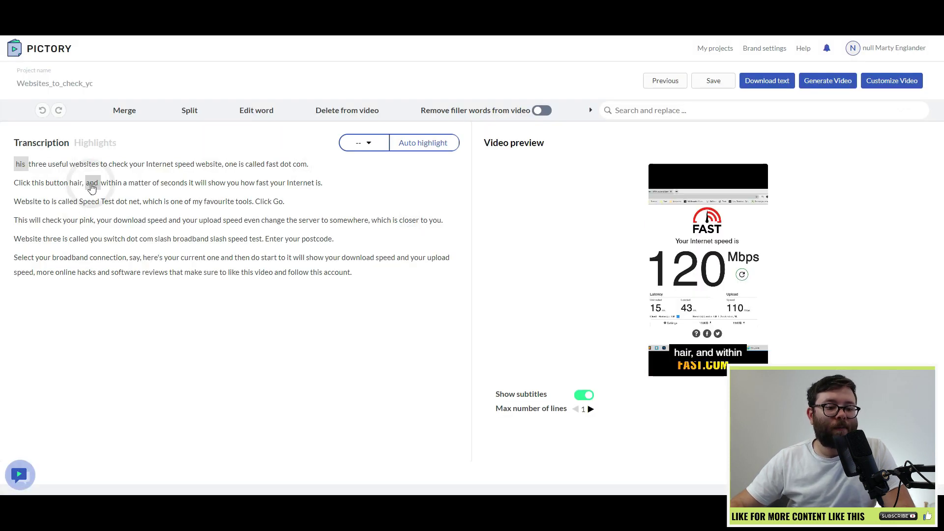
pyautogui.click(178, 184)
pyautogui.click(279, 202)
pyautogui.click(271, 222)
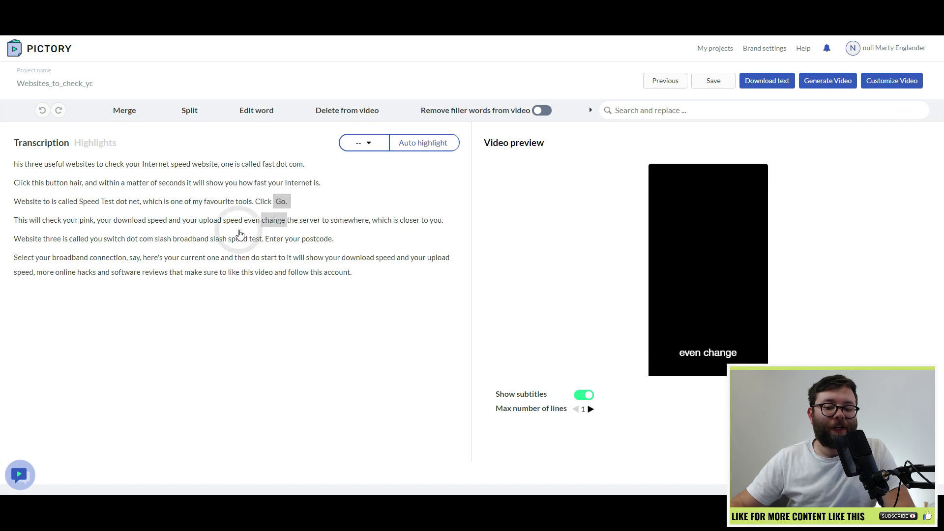
pyautogui.click(191, 239)
pyautogui.click(196, 257)
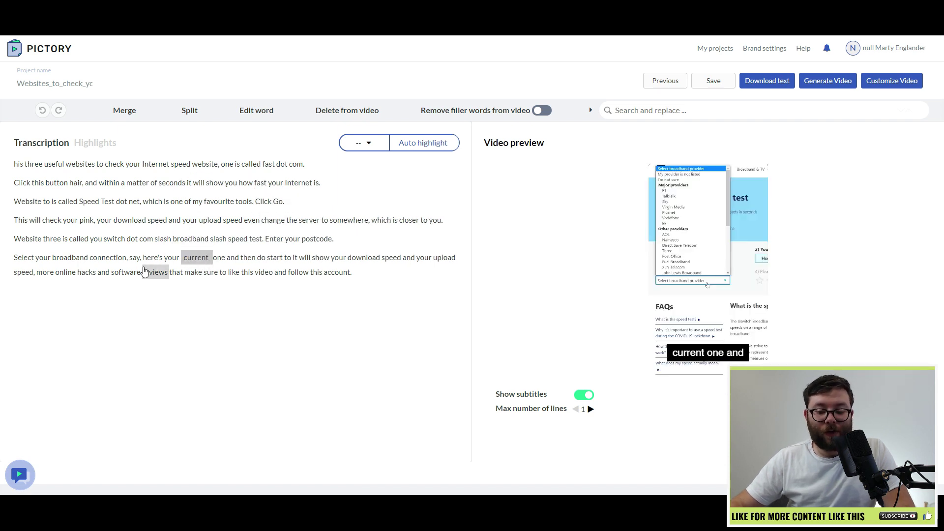
pyautogui.click(112, 258)
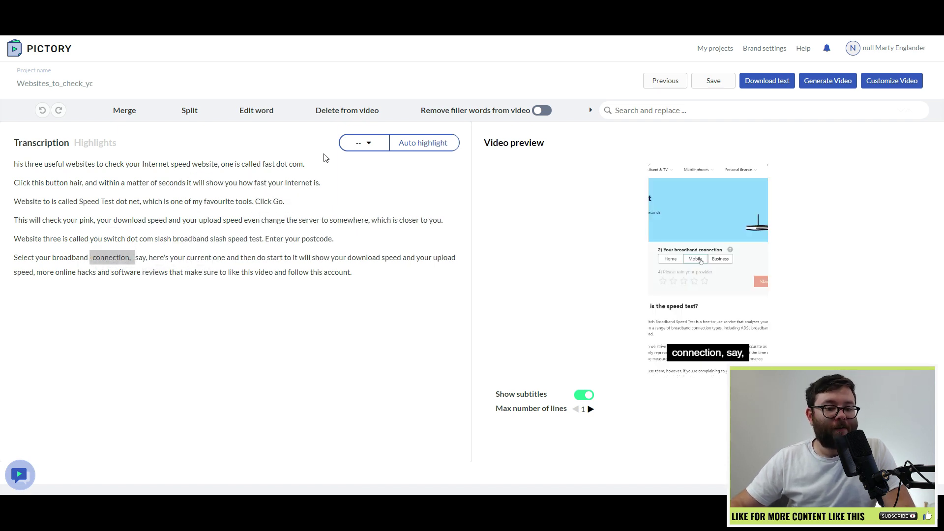
# Jump playback through the Speed Test, fast.com, download and upload speed passages.
pyautogui.click(224, 201)
pyautogui.click(92, 201)
pyautogui.click(169, 201)
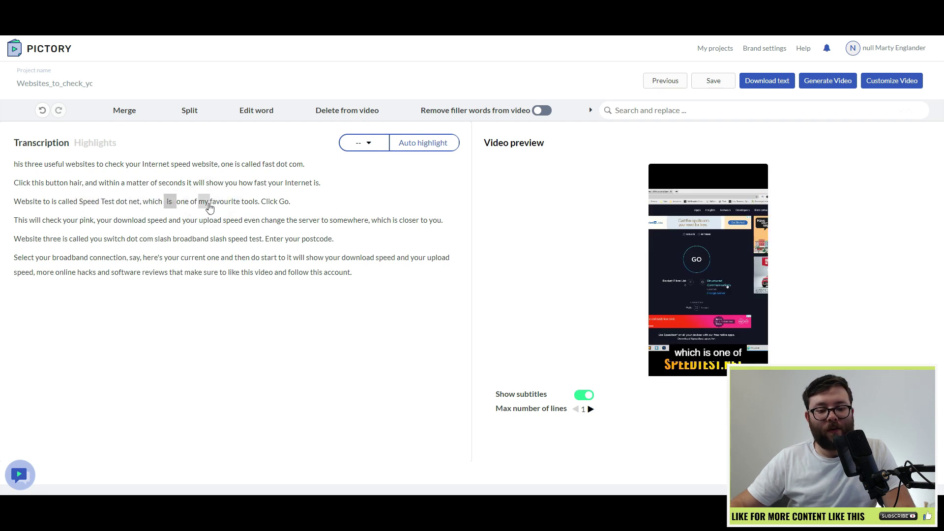
pyautogui.click(249, 182)
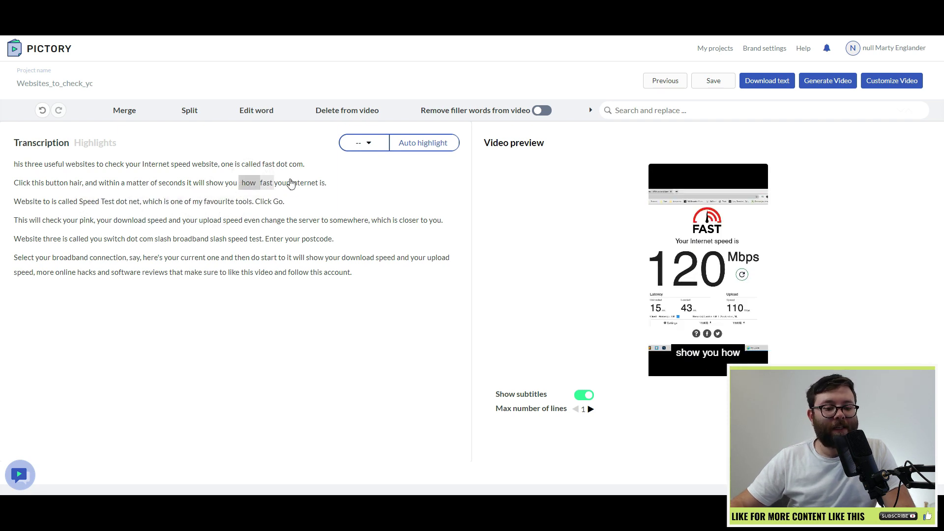
pyautogui.click(295, 183)
pyautogui.click(359, 256)
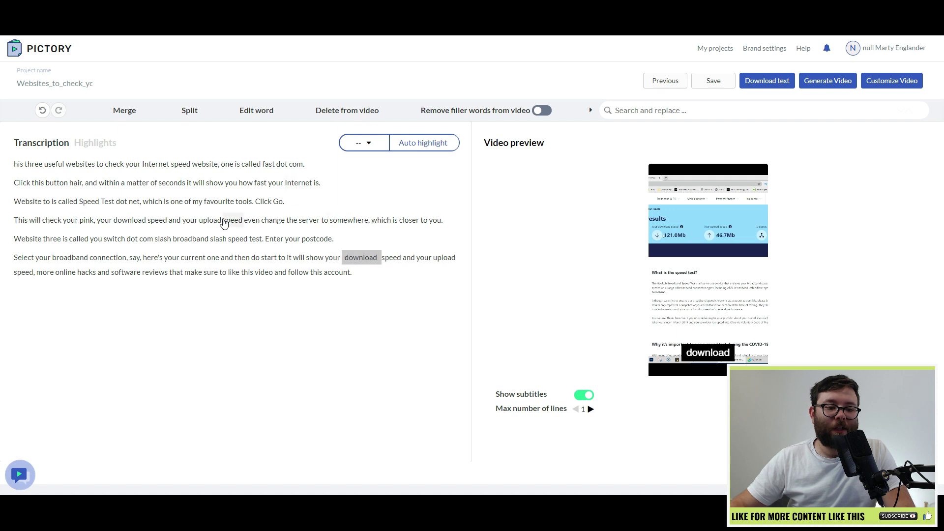
pyautogui.click(224, 220)
# Merge 'speed' and 'even', then select 'within a matter of seconds' through 'how fast'.
pyautogui.moveTo(255, 221); pyautogui.dragTo(236, 226)
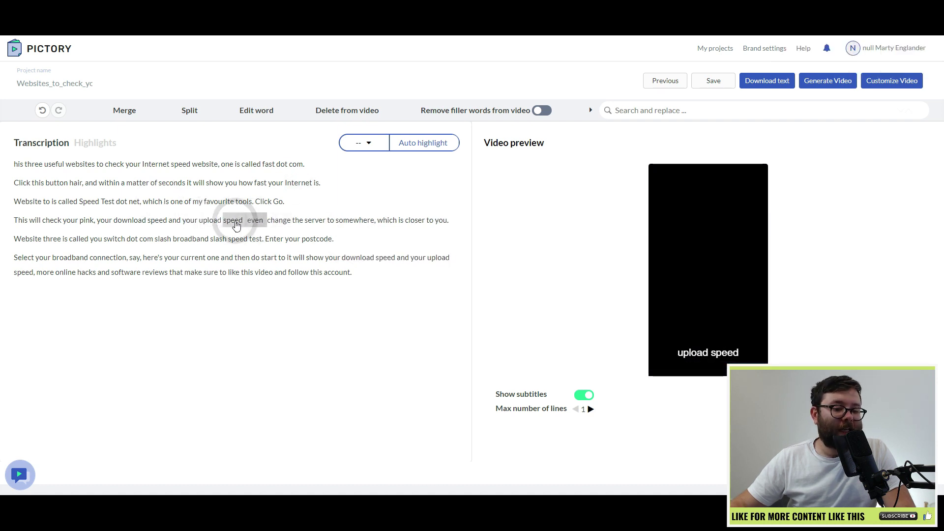
pyautogui.click(122, 115)
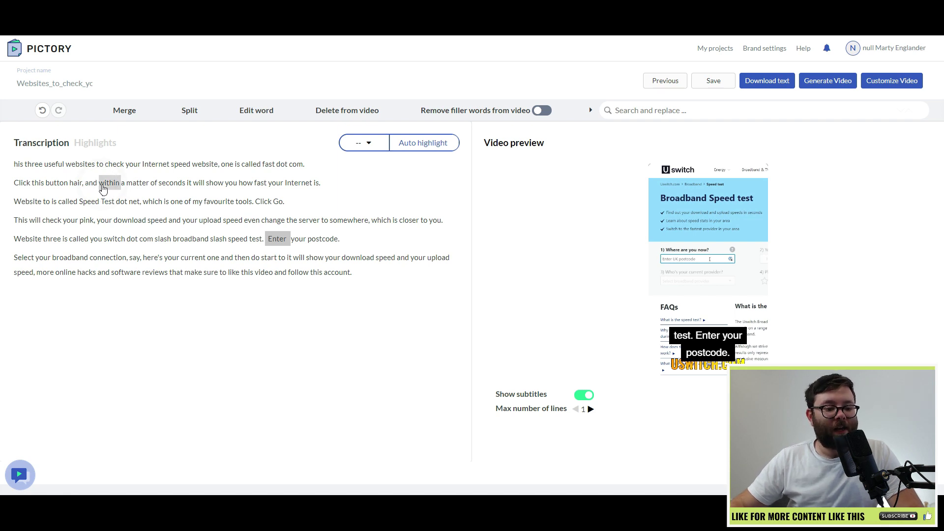
pyautogui.moveTo(104, 189); pyautogui.dragTo(258, 187)
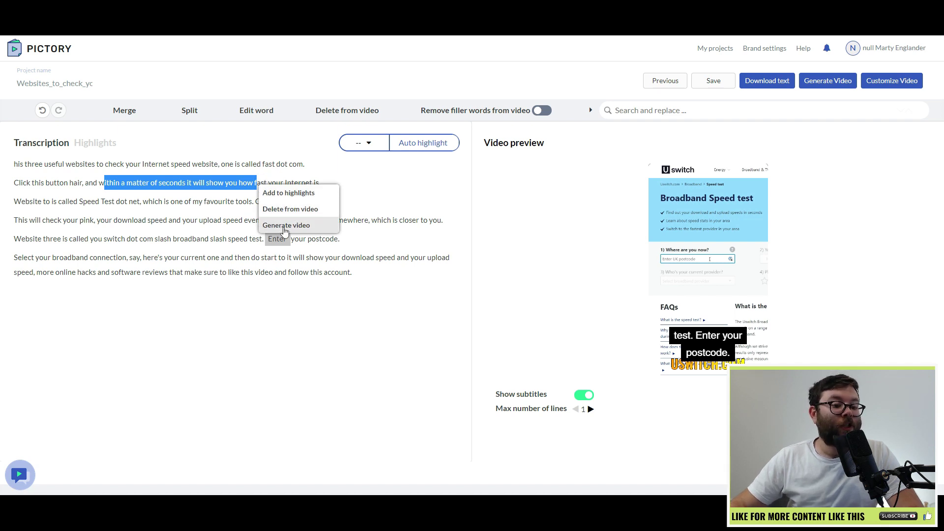
# Add the selected phrase to highlights and remove filler words.
pyautogui.click(287, 194)
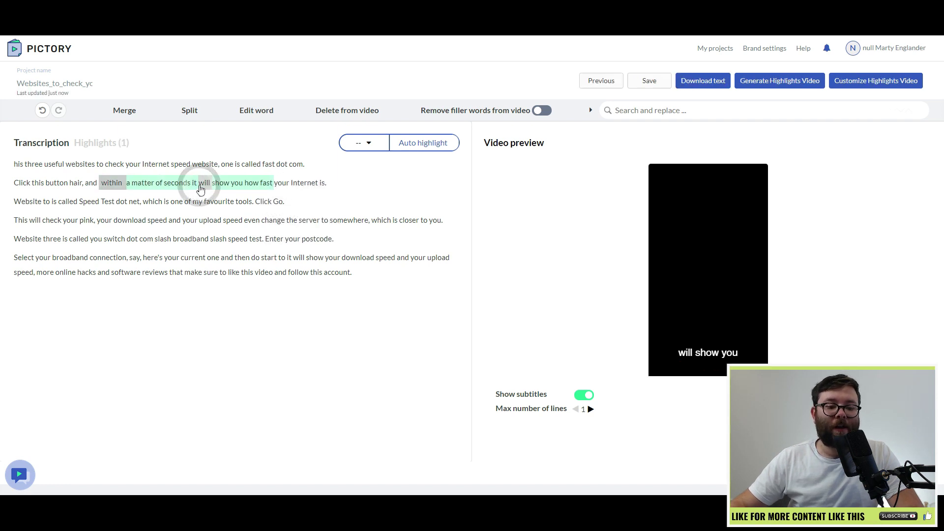
pyautogui.click(167, 186)
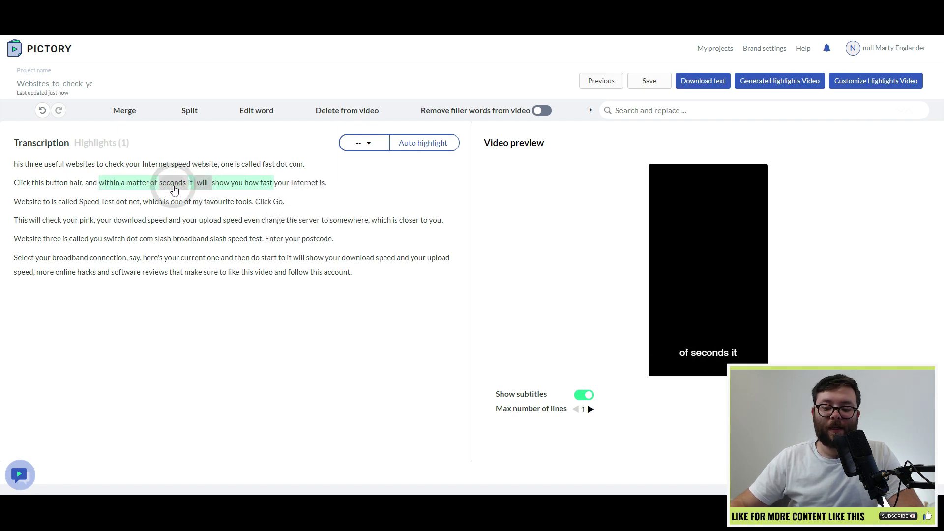
pyautogui.click(536, 115)
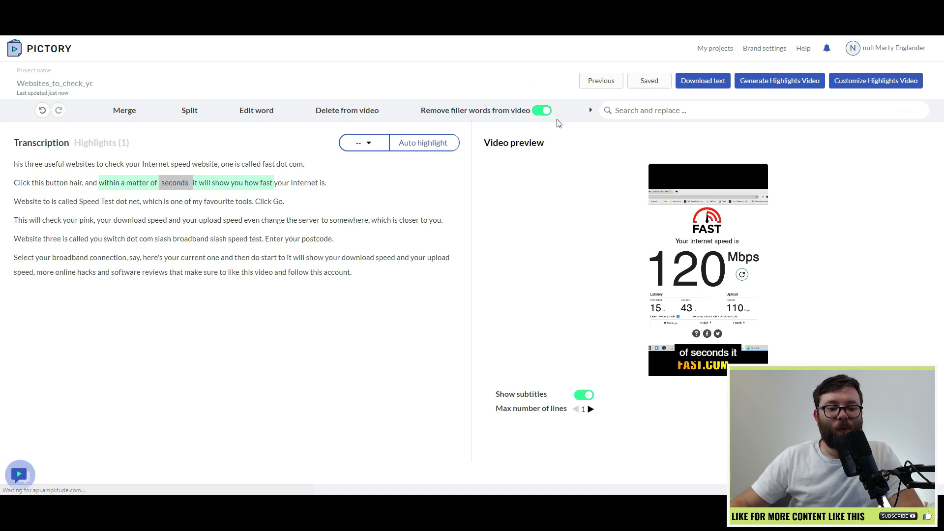
# Replace every 'Go' in the transcript with 'Stop' using search and replace.
pyautogui.click(659, 114)
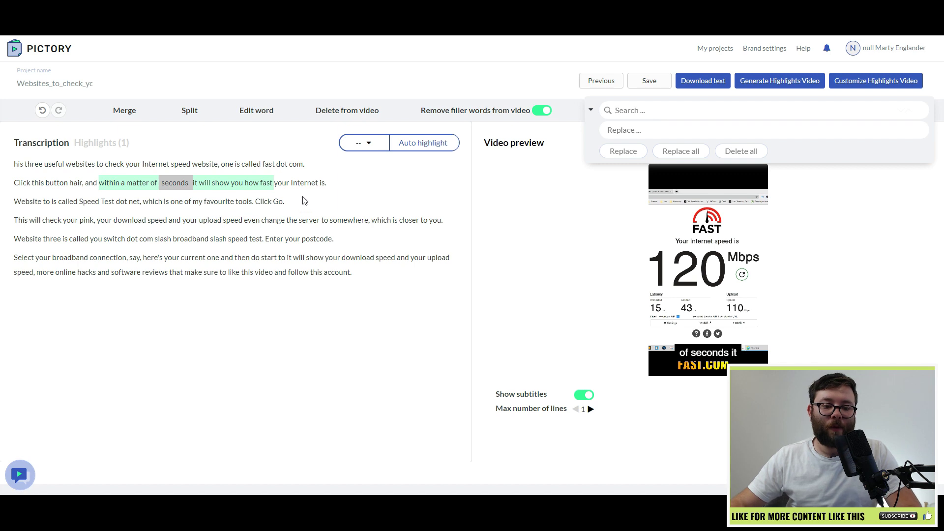
pyautogui.doubleClick(279, 202)
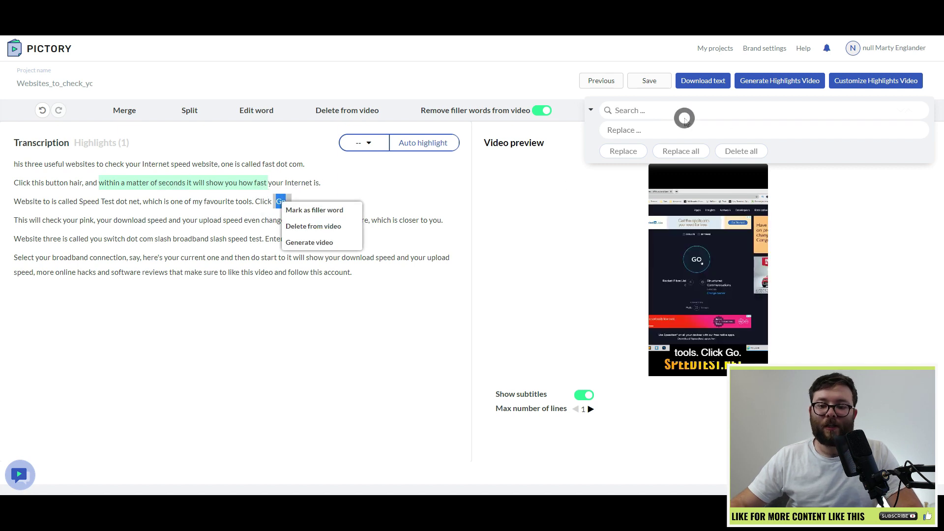
pyautogui.click(649, 110)
pyautogui.write('Go')
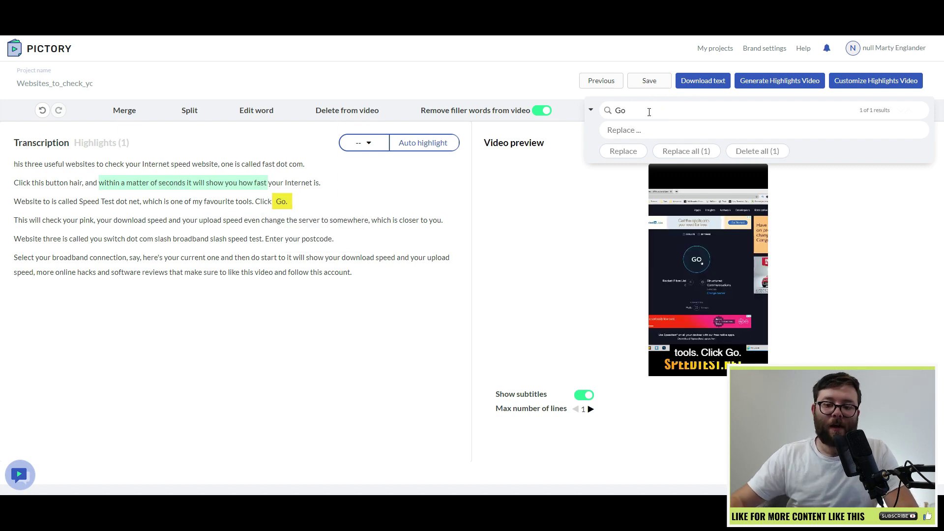
pyautogui.click(648, 129)
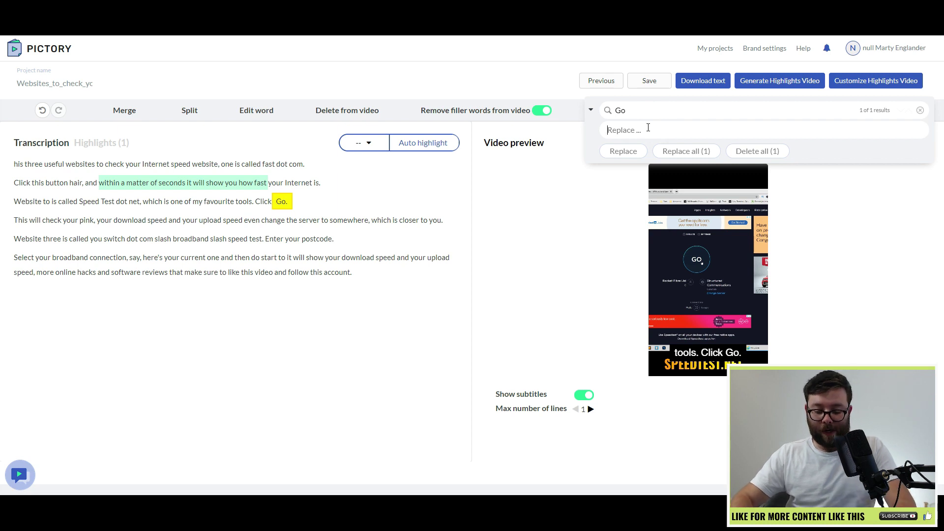
pyautogui.write('Stop')
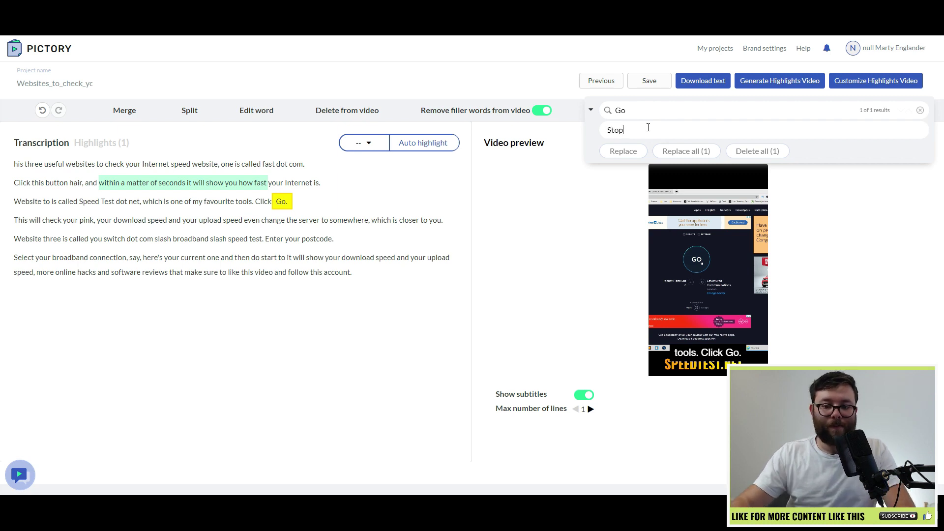
pyautogui.click(713, 153)
pyautogui.click(284, 204)
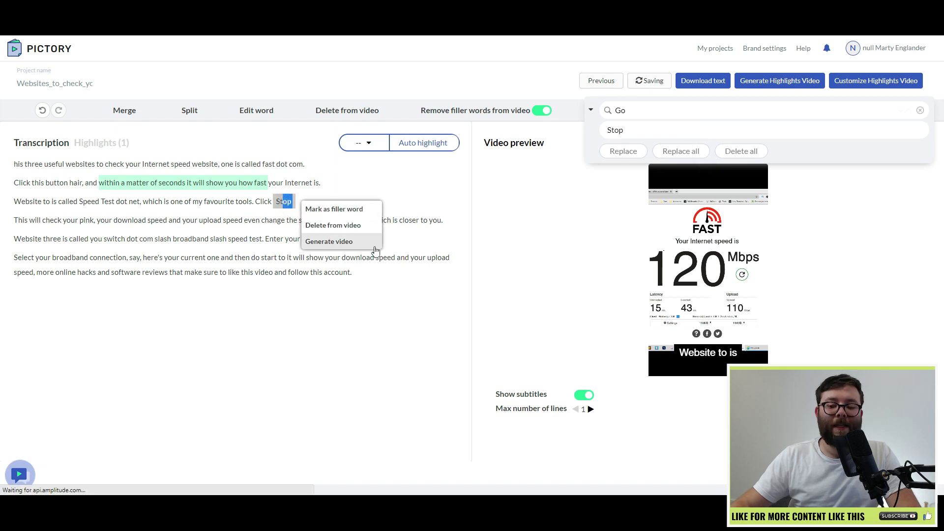
# Set subtitles to a maximum of 2 lines and turn off Show subtitles.
pyautogui.click(374, 244)
pyautogui.click(591, 410)
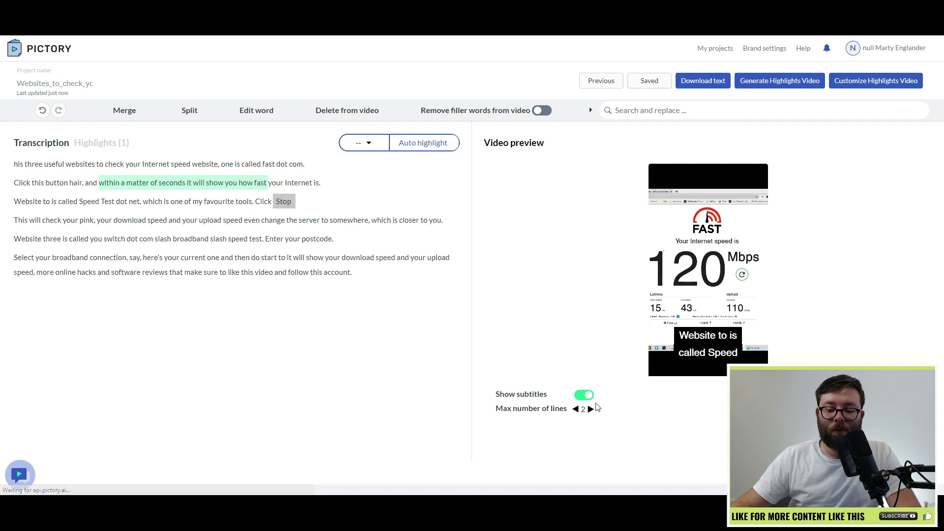
pyautogui.click(590, 409)
pyautogui.click(591, 410)
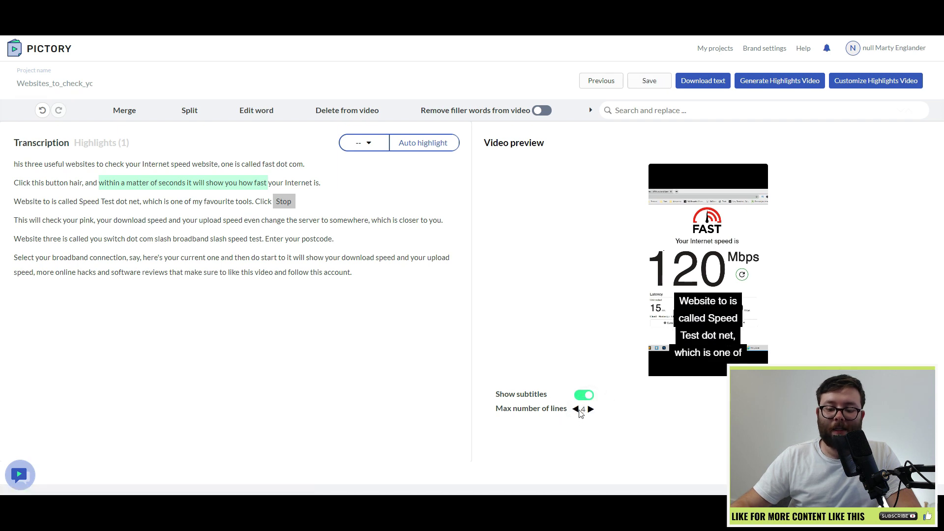
pyautogui.click(575, 409)
pyautogui.click(575, 409)
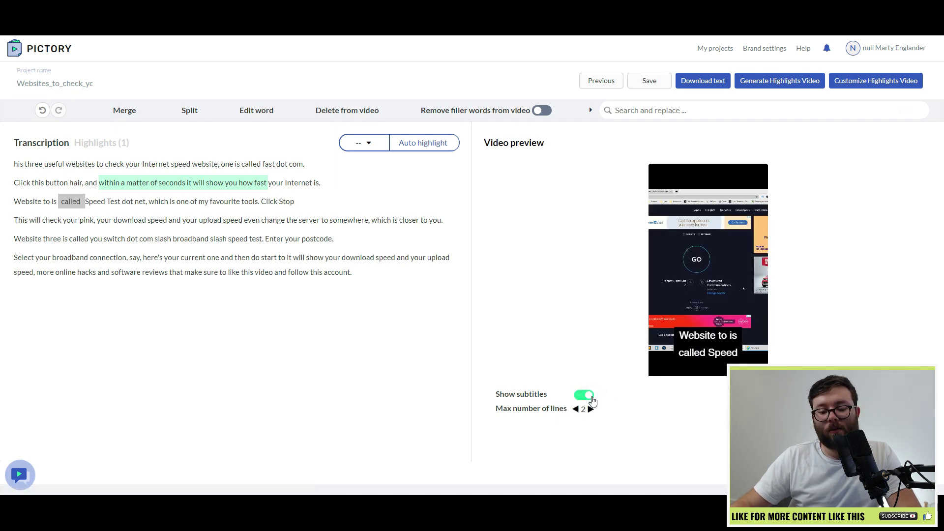
pyautogui.click(589, 396)
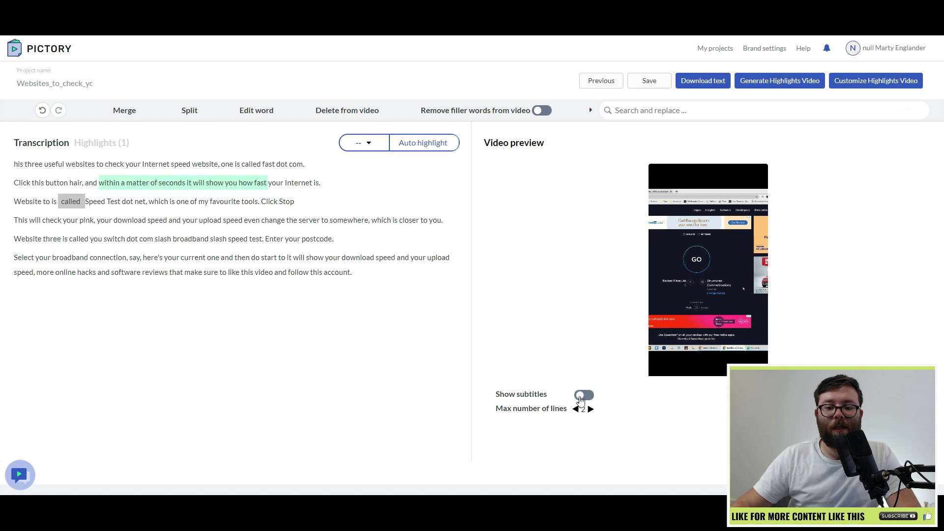
# Check the Download text formats, generate the highlights video and open its customisation.
pyautogui.click(708, 84)
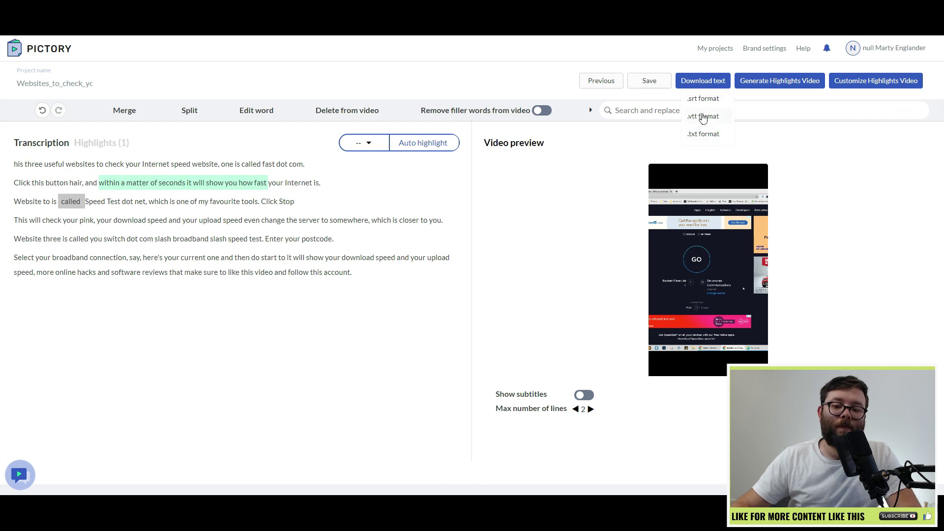
pyautogui.click(757, 85)
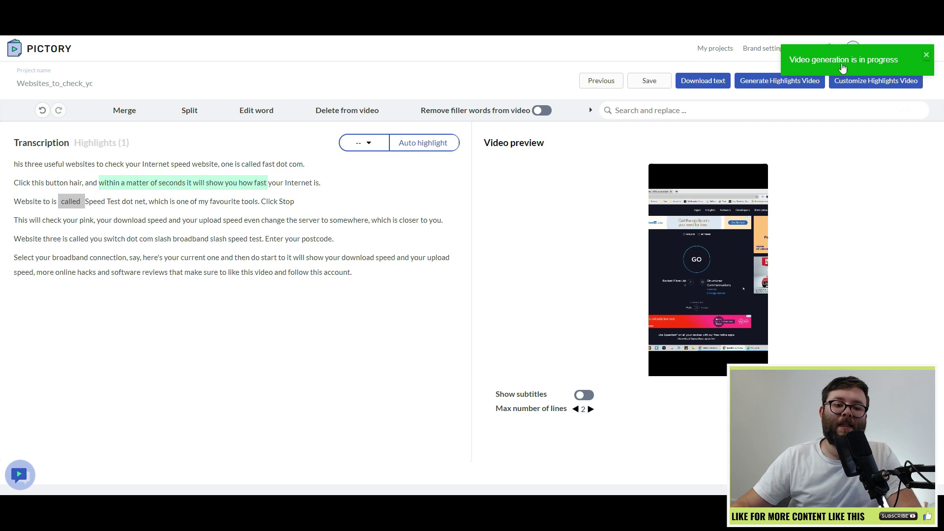
pyautogui.click(885, 86)
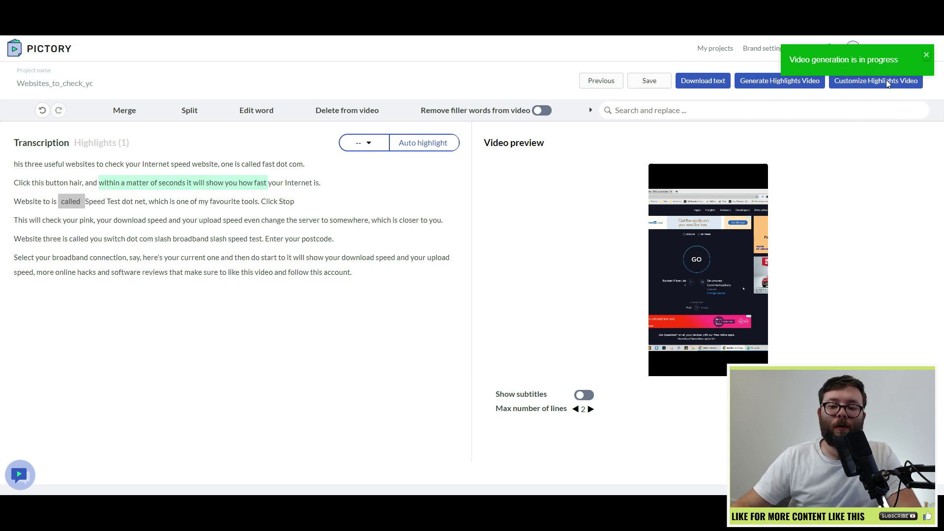
pyautogui.click(887, 84)
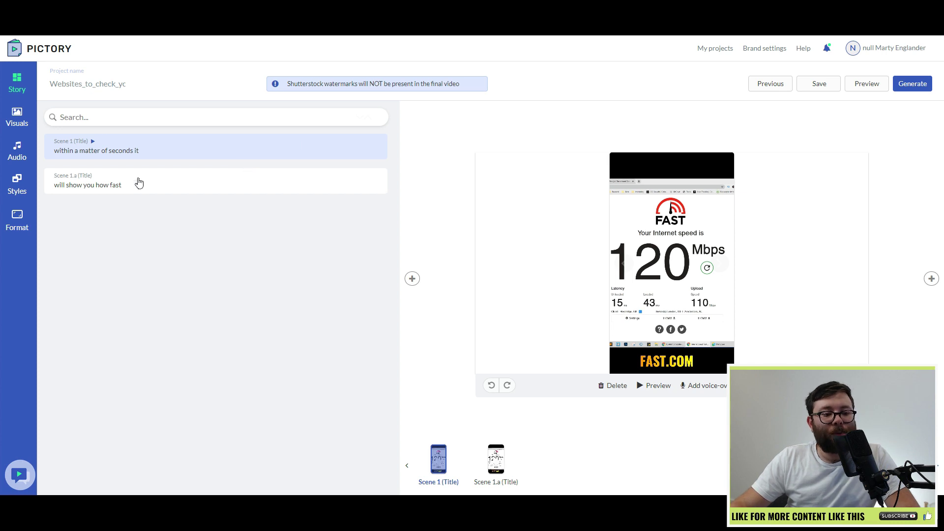
# Preview Scene 1 'within a matter of seconds it' and Scene 1.a 'will show you how fast' in turn.
pyautogui.click(153, 173)
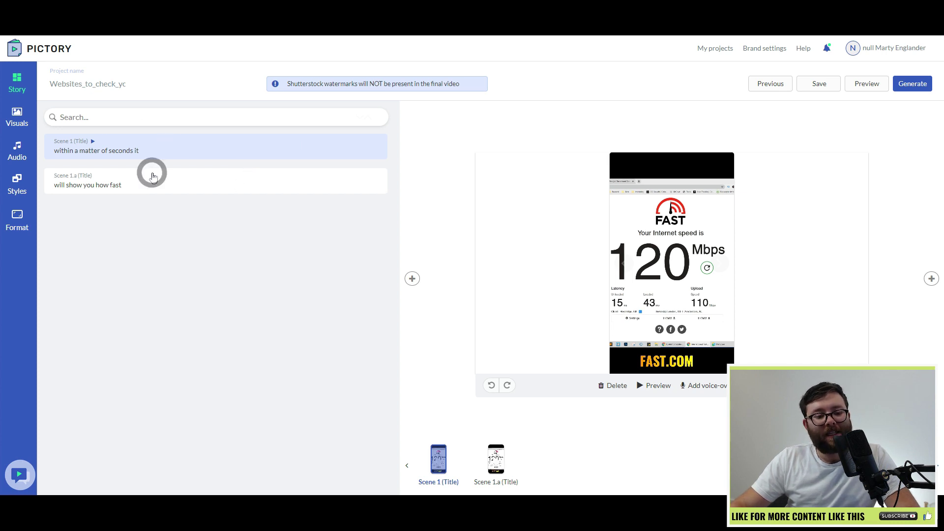
pyautogui.click(154, 146)
pyautogui.click(159, 186)
pyautogui.click(153, 157)
pyautogui.click(152, 162)
pyautogui.click(133, 151)
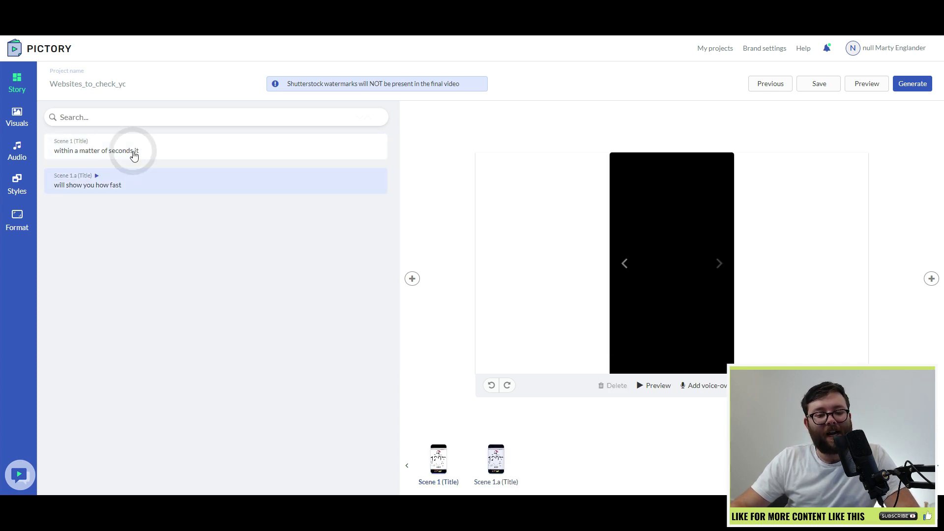